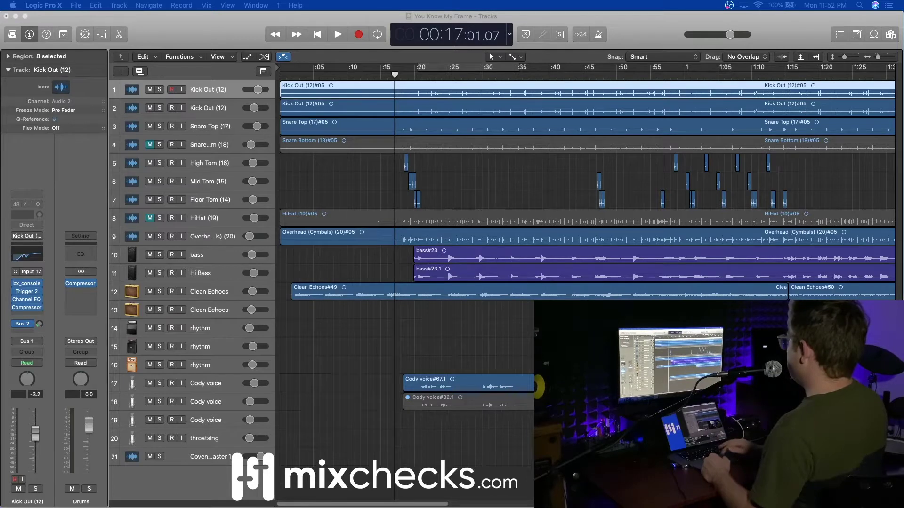
Play the song from about 0:17, and audition the passage near 2:02.
{"action": "key", "text": "space"}
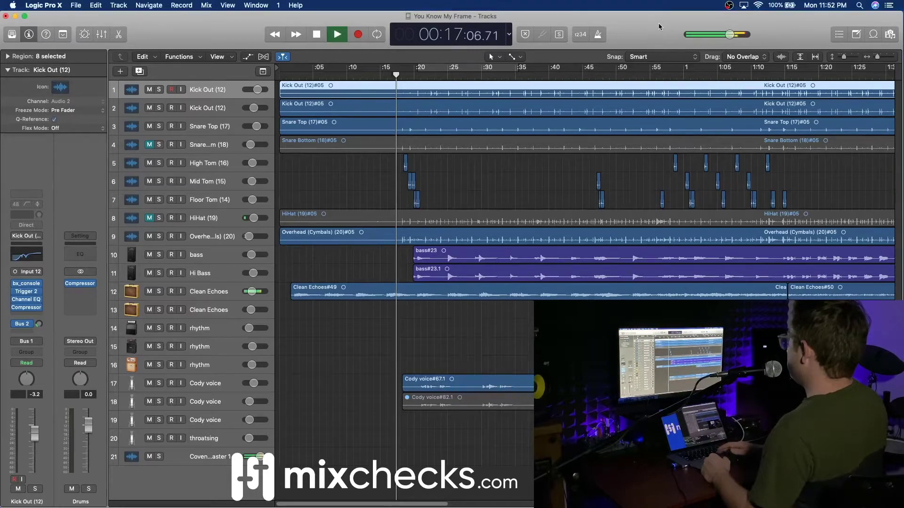
{"action": "scroll", "coordinate": [658, 271], "scroll_direction": "right", "scroll_amount": 10}
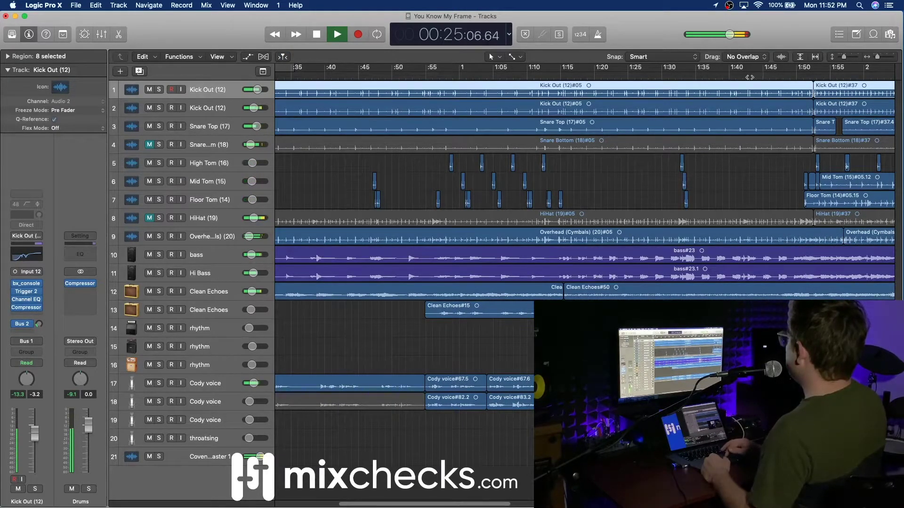
{"action": "scroll", "coordinate": [585, 188], "scroll_direction": "right", "scroll_amount": 10}
{"action": "scroll", "coordinate": [585, 188], "scroll_direction": "right", "scroll_amount": 10}
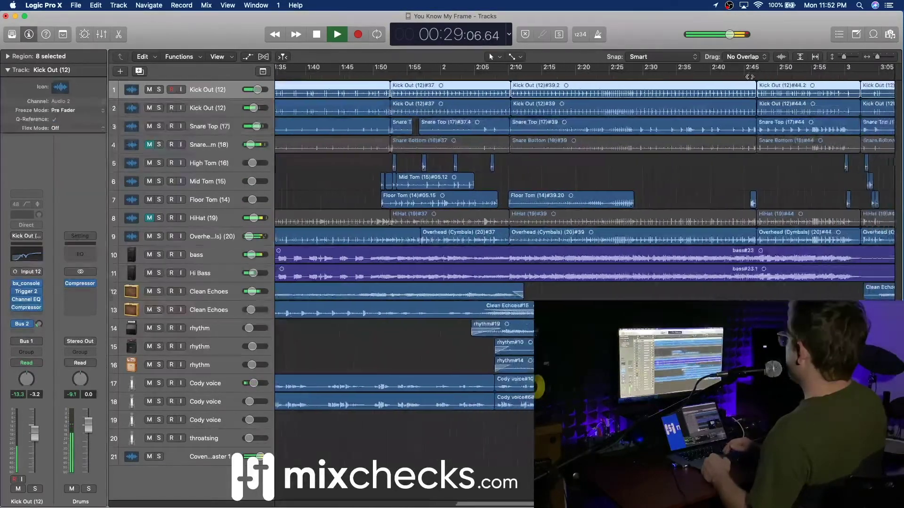
{"action": "scroll", "coordinate": [584, 189], "scroll_direction": "left", "scroll_amount": 5}
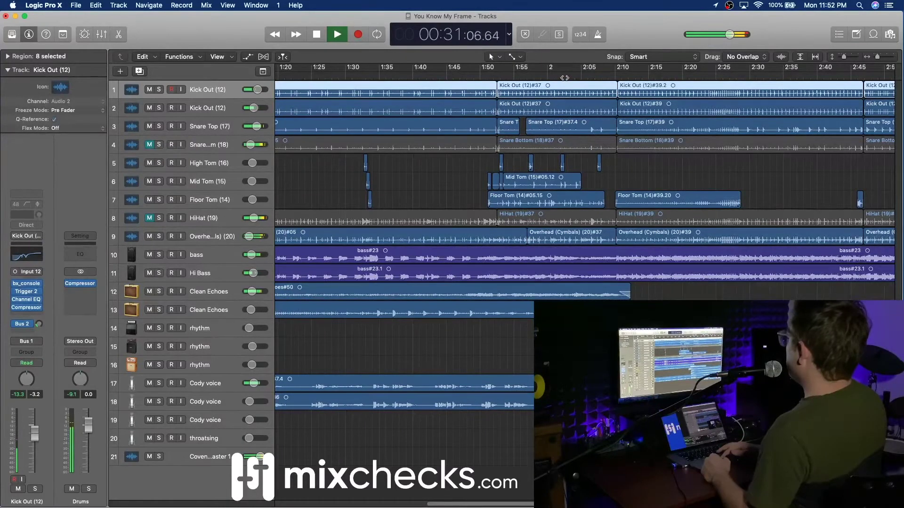
{"action": "left_click", "coordinate": [564, 77]}
{"action": "key", "text": "space"}
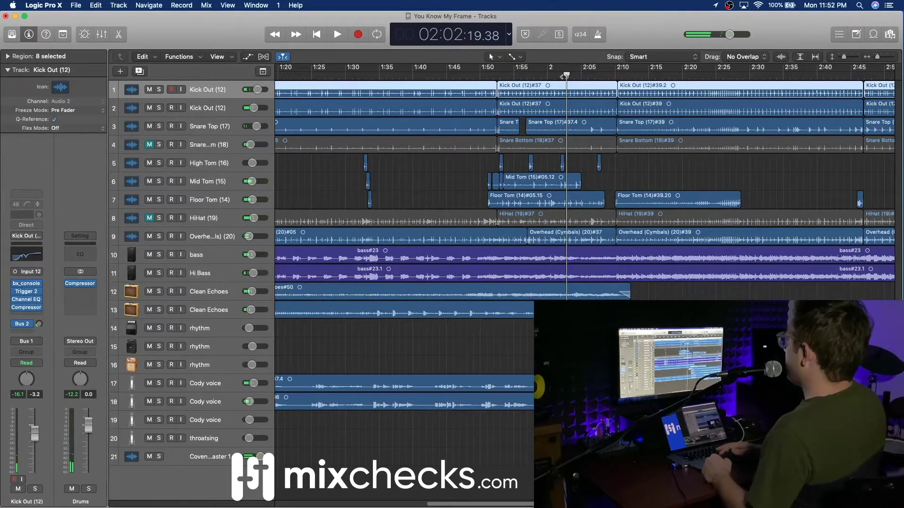
{"action": "key", "text": "space"}
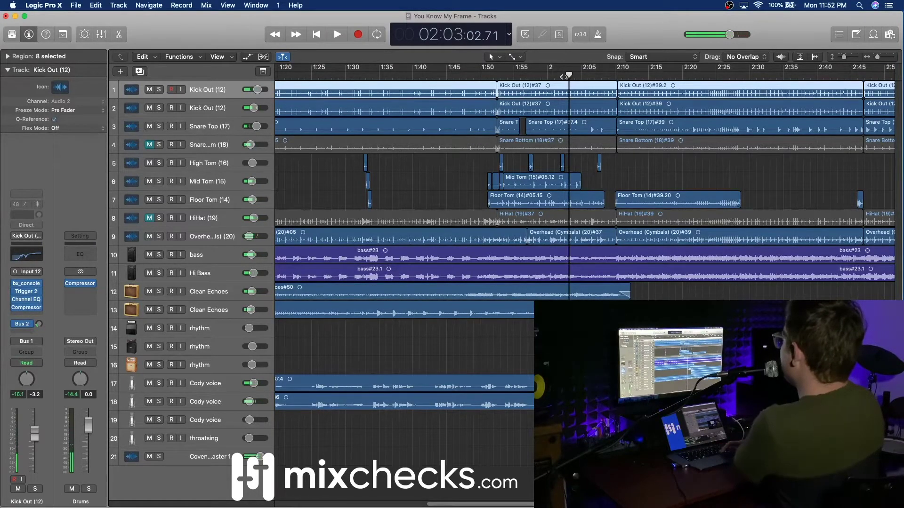
Play the section starting at about 2:09, and show the mixer to review the channel levels.
{"action": "left_click", "coordinate": [611, 76]}
{"action": "key", "text": "space"}
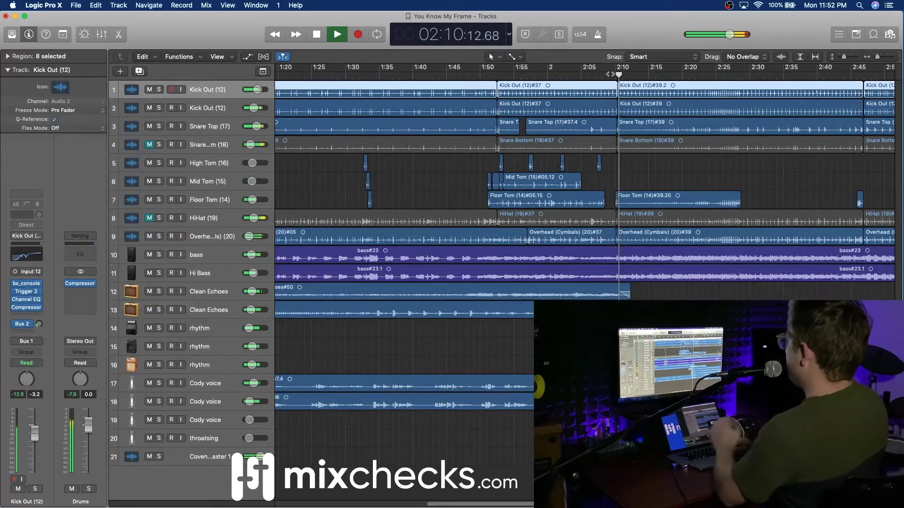
{"action": "scroll", "coordinate": [673, 124], "scroll_direction": "right", "scroll_amount": 5}
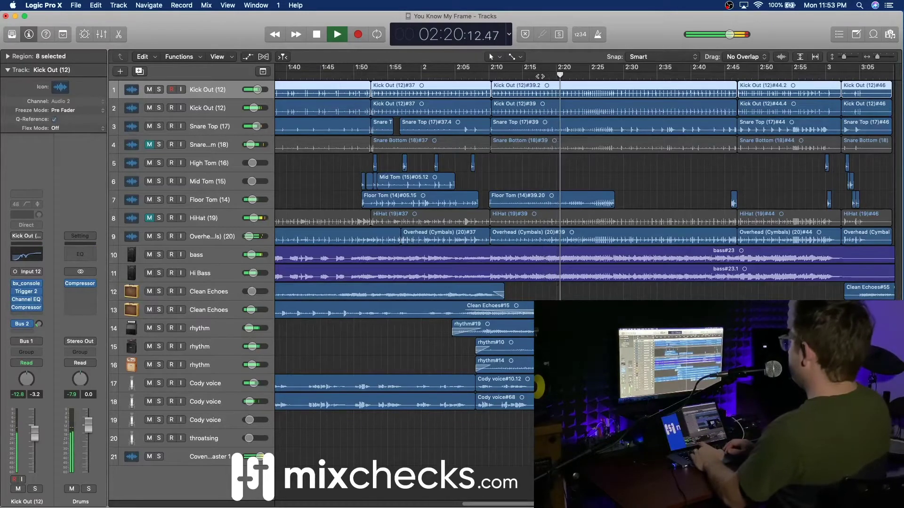
{"action": "key", "text": "x"}
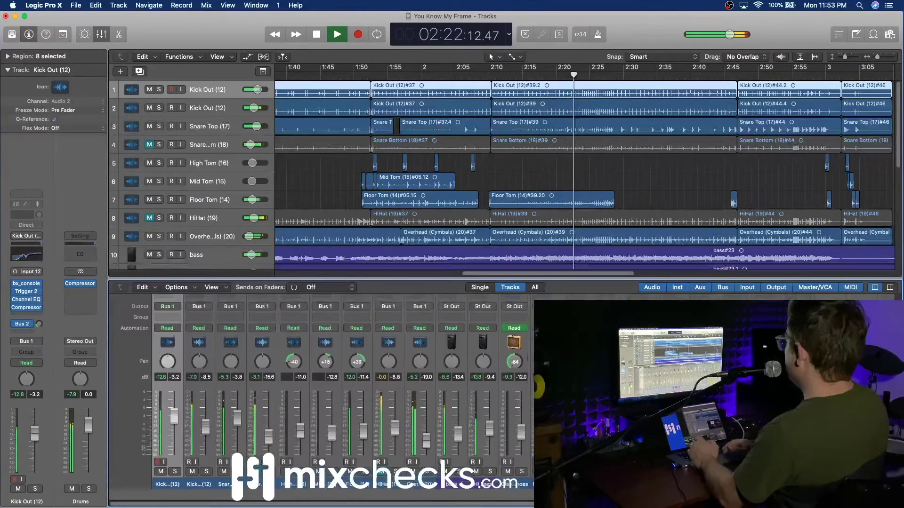
{"action": "scroll", "coordinate": [343, 396], "scroll_direction": "right", "scroll_amount": 2}
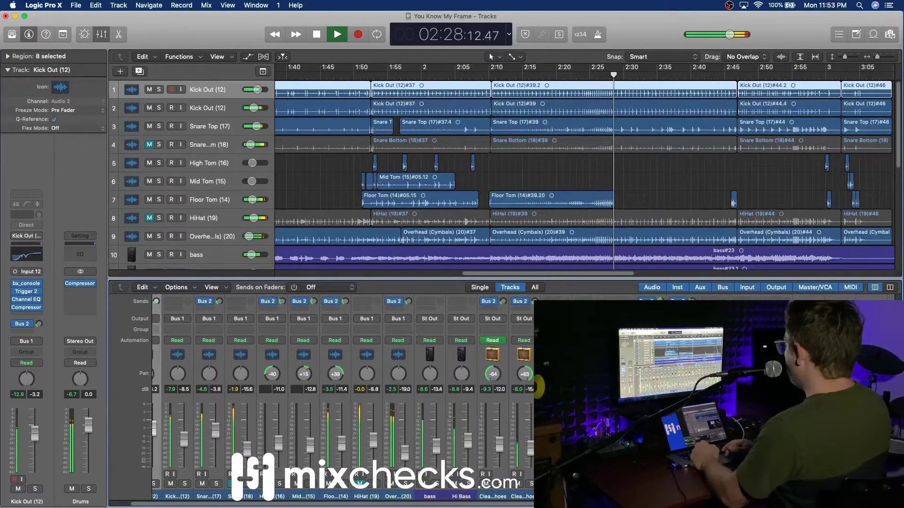
{"action": "left_click_drag", "start_coordinate": [556, 497], "coordinate": [619, 497]}
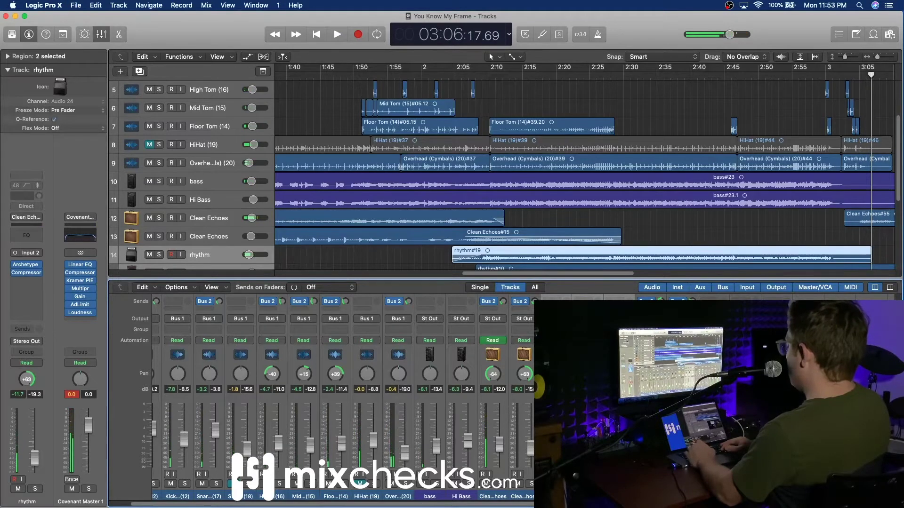
Hide the mixer and play the song from about 0:25.
{"action": "key", "text": "x"}
{"action": "scroll", "coordinate": [490, 370], "scroll_direction": "left", "scroll_amount": 20}
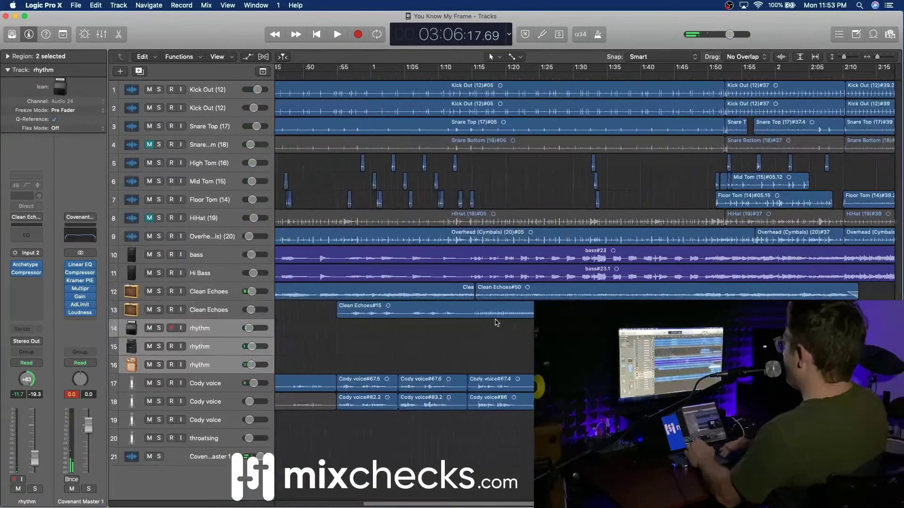
{"action": "left_click", "coordinate": [454, 73]}
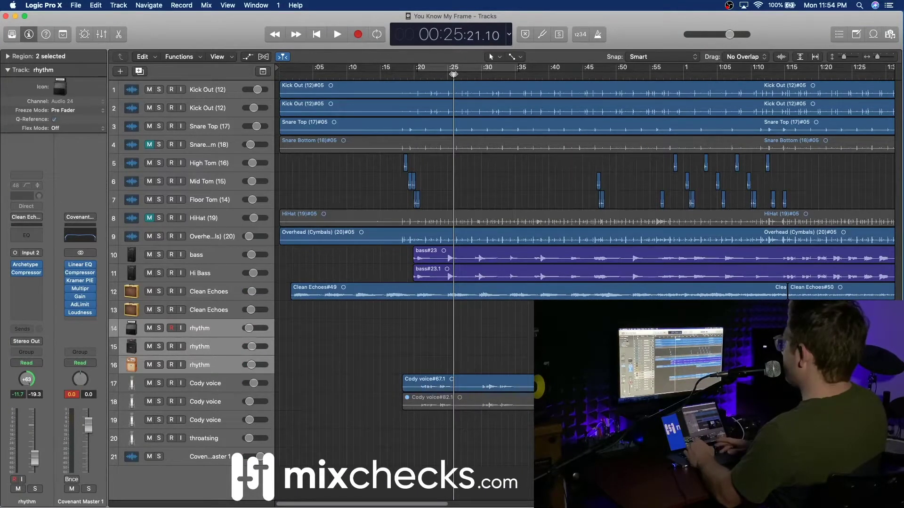
{"action": "key", "text": "space"}
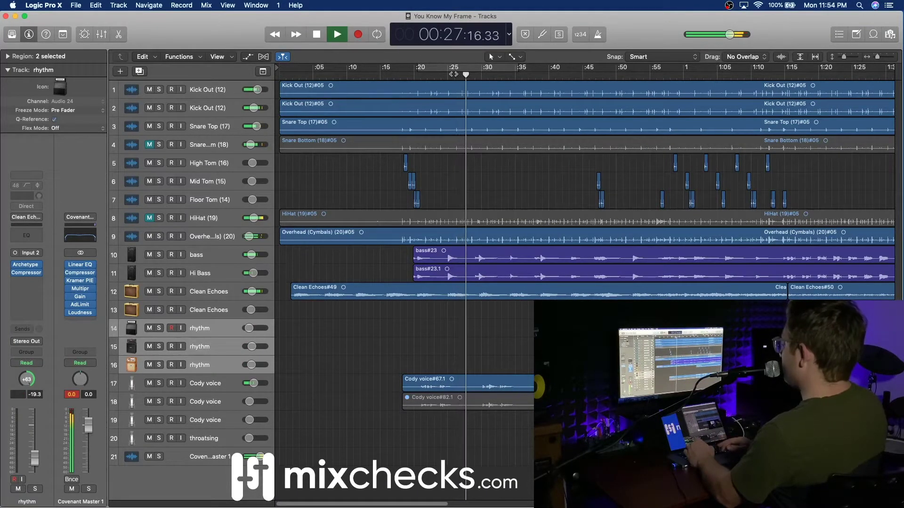
In the first Kick Out track's Channel EQ, set the sixth band to 830 Hz with a gain of -8.0 dB.
{"action": "left_click", "coordinate": [158, 90]}
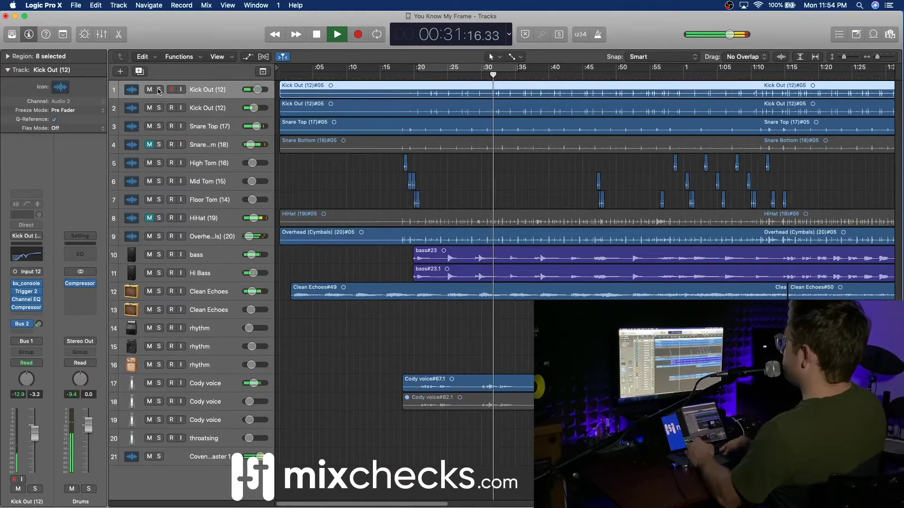
{"action": "mouse_move", "coordinate": [28, 303]}
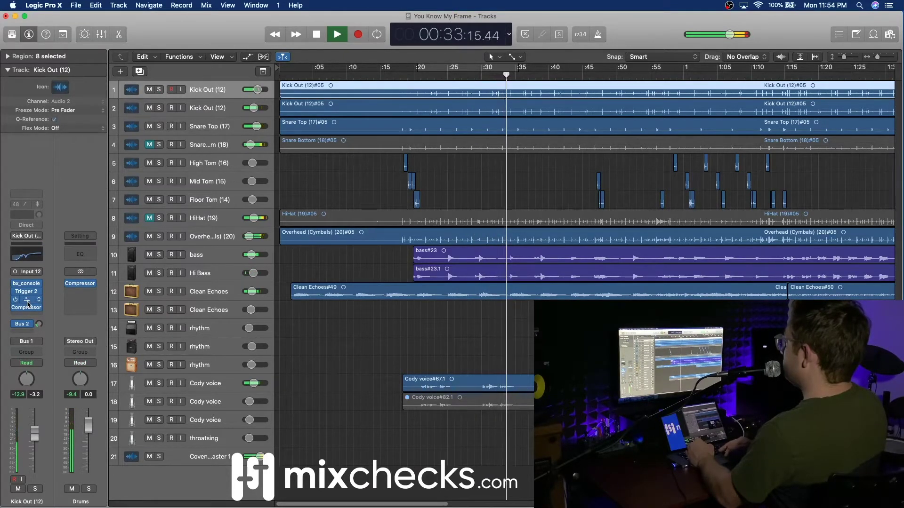
{"action": "left_click", "coordinate": [28, 302]}
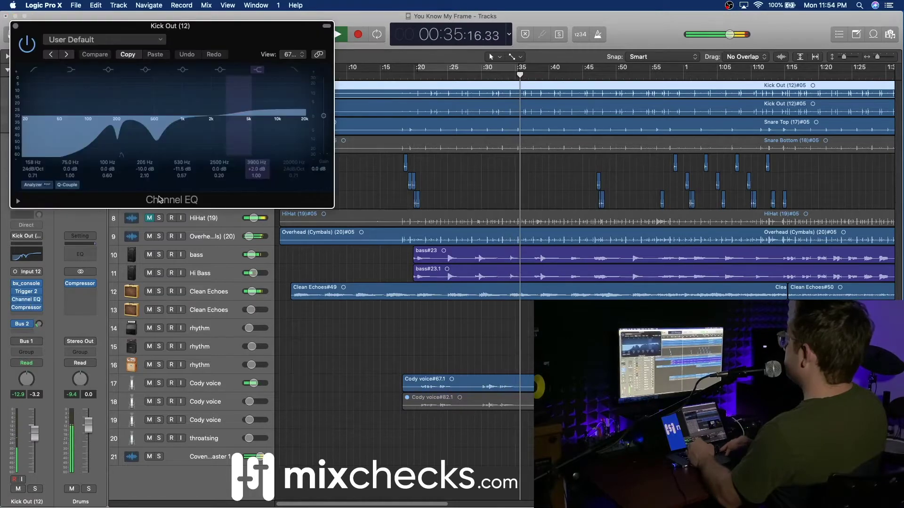
{"action": "double_click", "coordinate": [218, 169]}
{"action": "left_click_drag", "start_coordinate": [218, 169], "coordinate": [223, 167]}
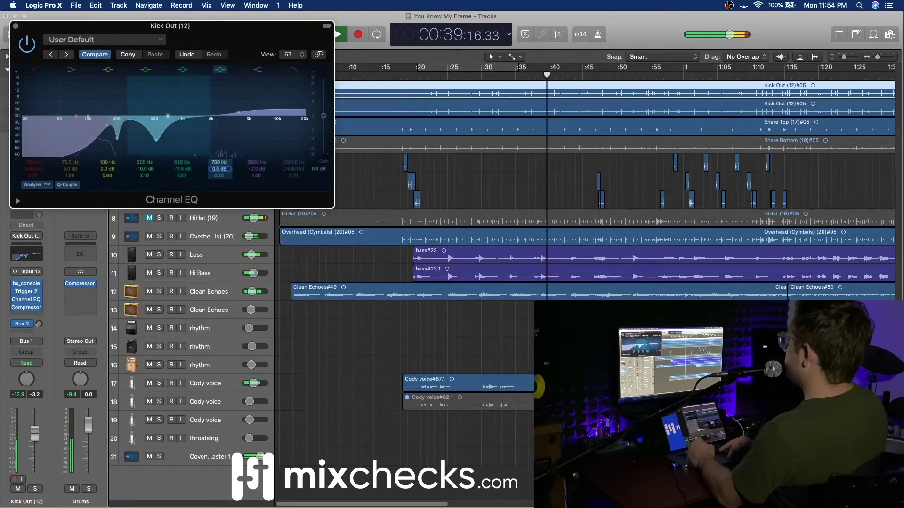
{"action": "left_click_drag", "start_coordinate": [223, 168], "coordinate": [223, 198]}
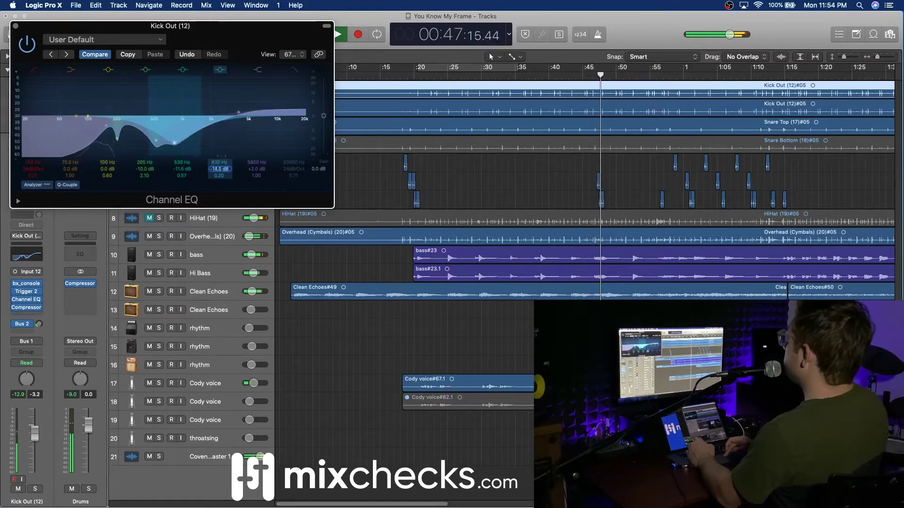
{"action": "left_click_drag", "start_coordinate": [223, 198], "coordinate": [223, 201]}
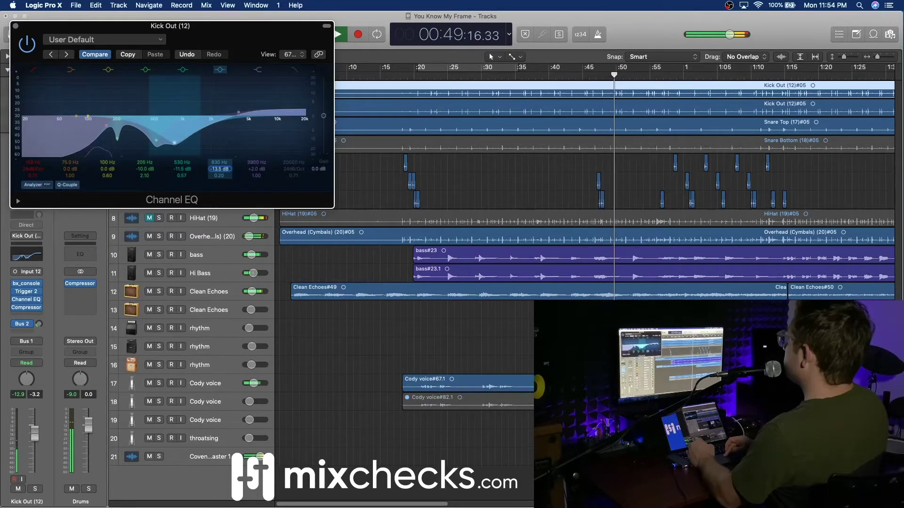
{"action": "left_click_drag", "start_coordinate": [218, 170], "coordinate": [218, 164]}
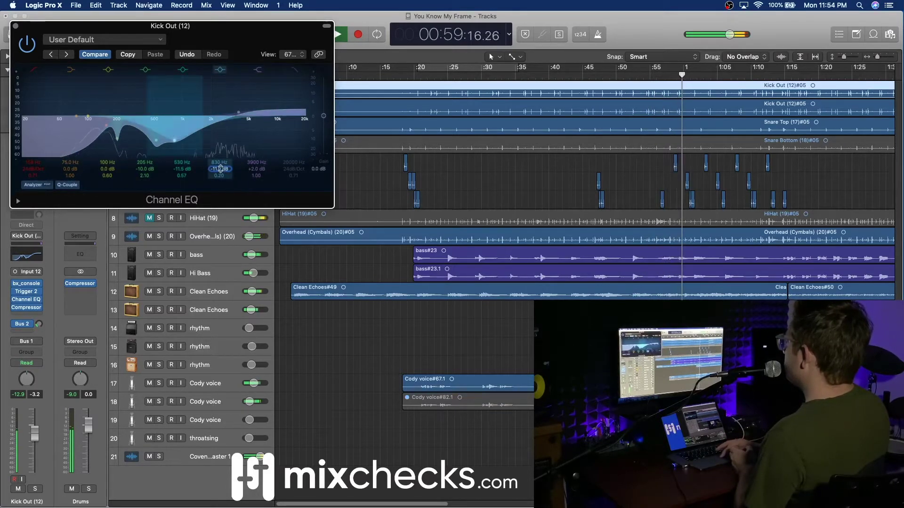
{"action": "left_click_drag", "start_coordinate": [220, 169], "coordinate": [220, 167]}
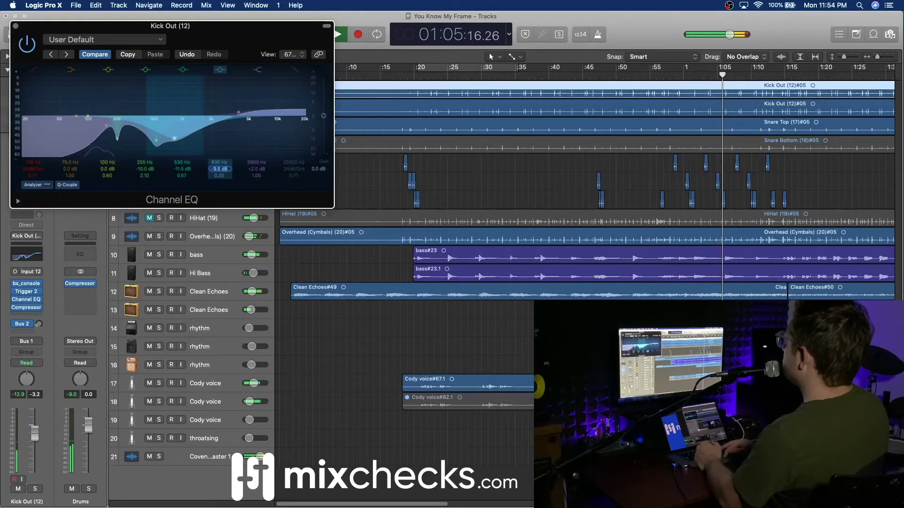
{"action": "left_click_drag", "start_coordinate": [220, 173], "coordinate": [220, 171]}
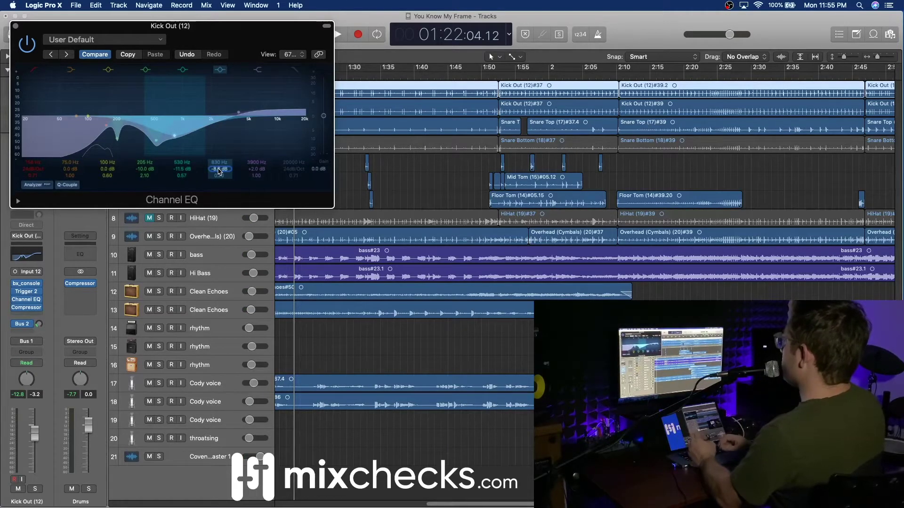
Play from about 0:41 to audition the kick EQ, close the EQ window, and stop playback at about 1:04.
{"action": "scroll", "coordinate": [423, 122], "scroll_direction": "left", "scroll_amount": 10}
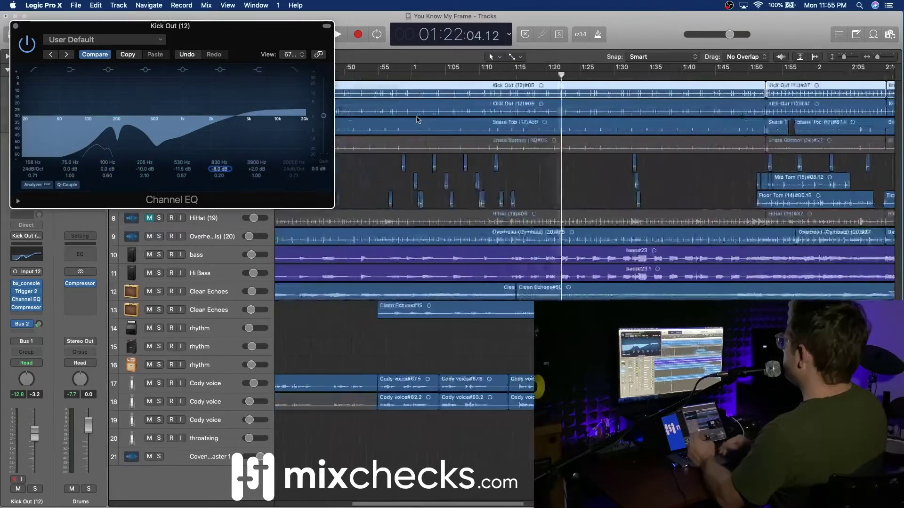
{"action": "left_click", "coordinate": [445, 76]}
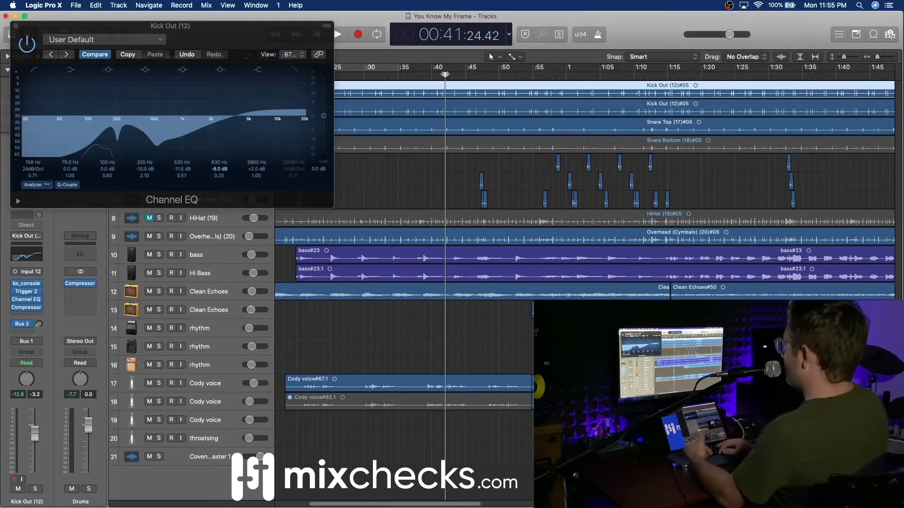
{"action": "key", "text": "space"}
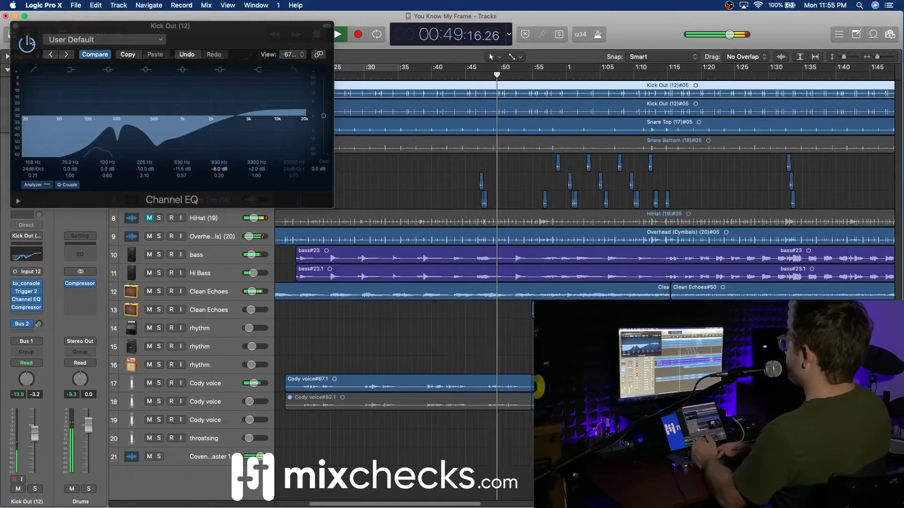
{"action": "left_click", "coordinate": [15, 26]}
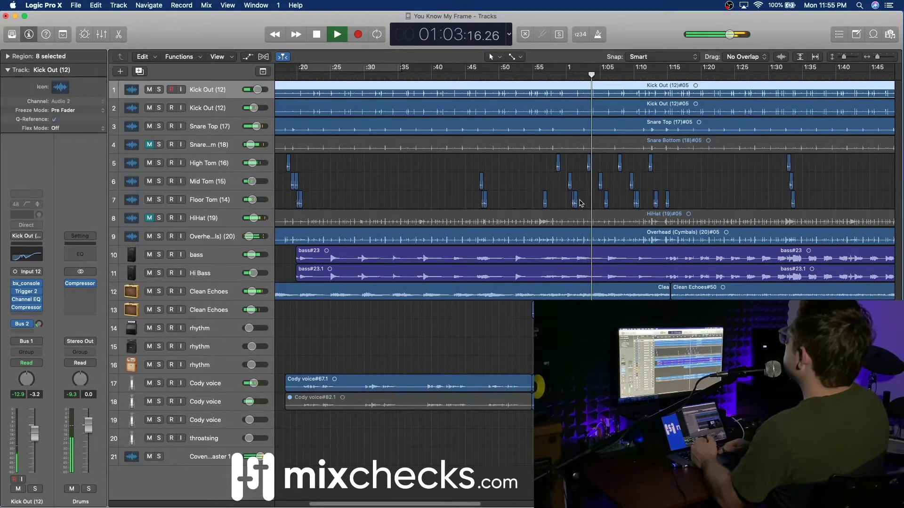
{"action": "key", "text": "space"}
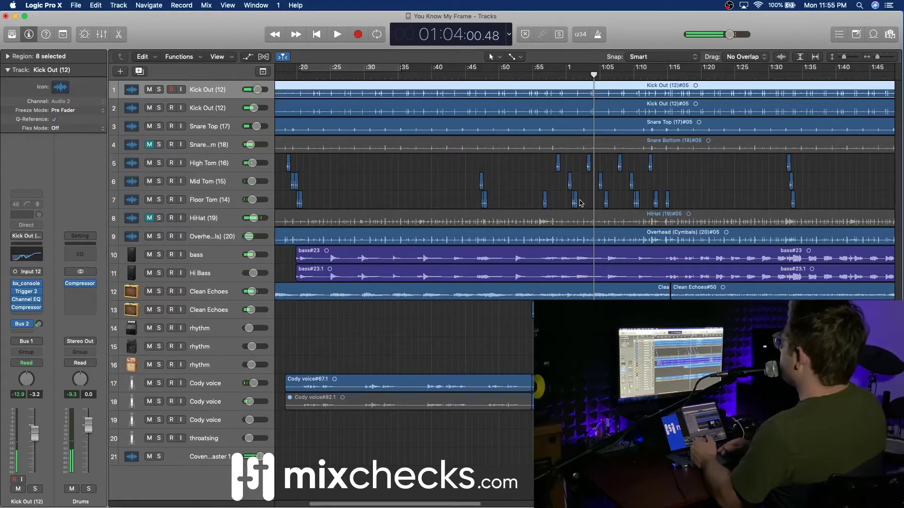
Create a new track with duplicate settings below the High Tom (16) track.
{"action": "left_click", "coordinate": [885, 56]}
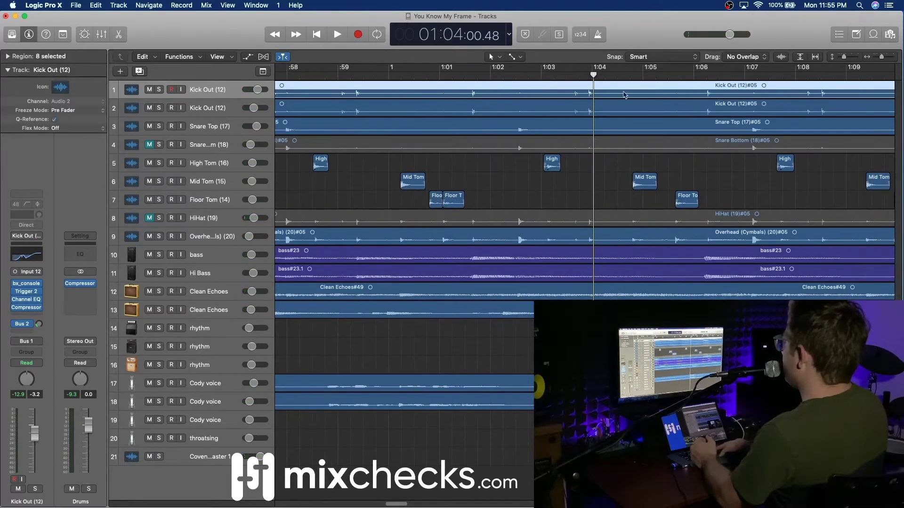
{"action": "left_click", "coordinate": [322, 163]}
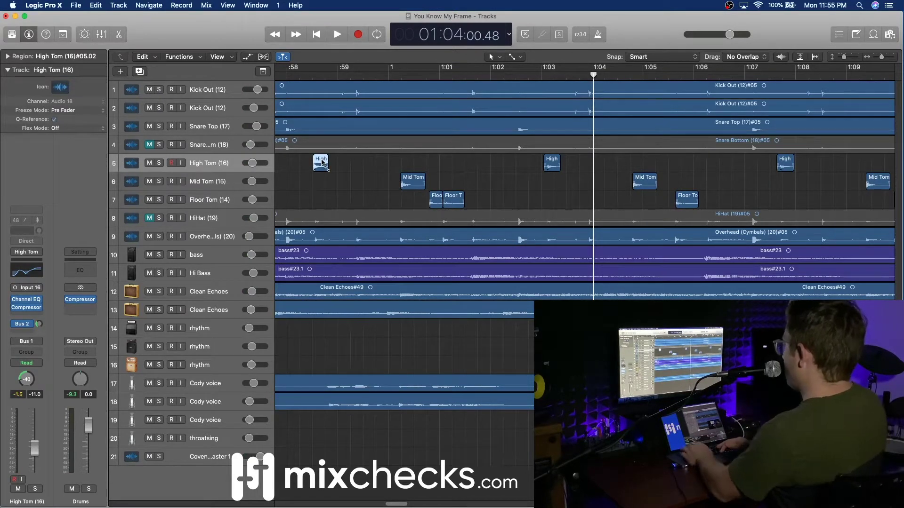
{"action": "key", "text": "super+d"}
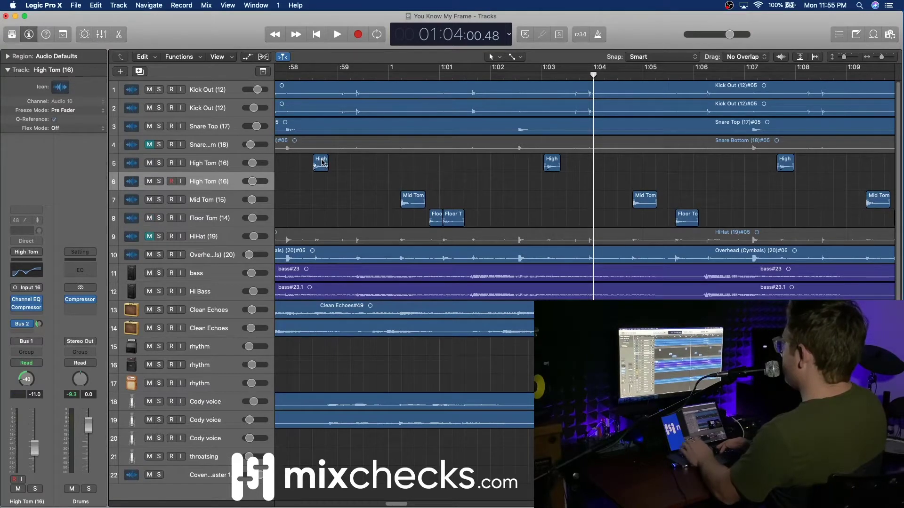
Copy the High Tom hit near 0:58 onto the new track and align it with the tom hit at about 1:03.
{"action": "left_click", "coordinate": [320, 161]}
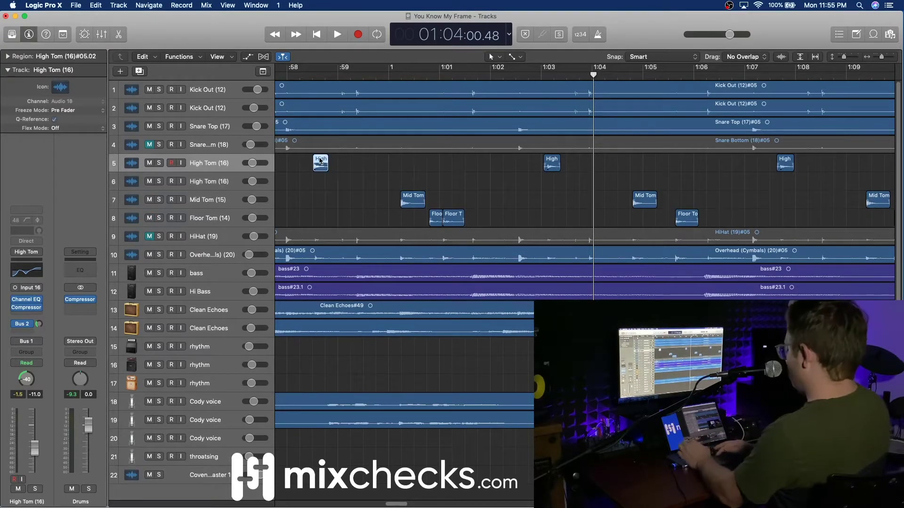
{"action": "left_click_drag", "start_coordinate": [321, 161], "coordinate": [548, 181]}
{"action": "left_click", "coordinate": [543, 75]}
{"action": "left_click_drag", "start_coordinate": [883, 58], "coordinate": [891, 62]}
{"action": "left_click_drag", "start_coordinate": [586, 178], "coordinate": [604, 180]}
Delete the original High Tom region at about 1:03 and play the passage to audition the replacement hit.
{"action": "left_click", "coordinate": [567, 162]}
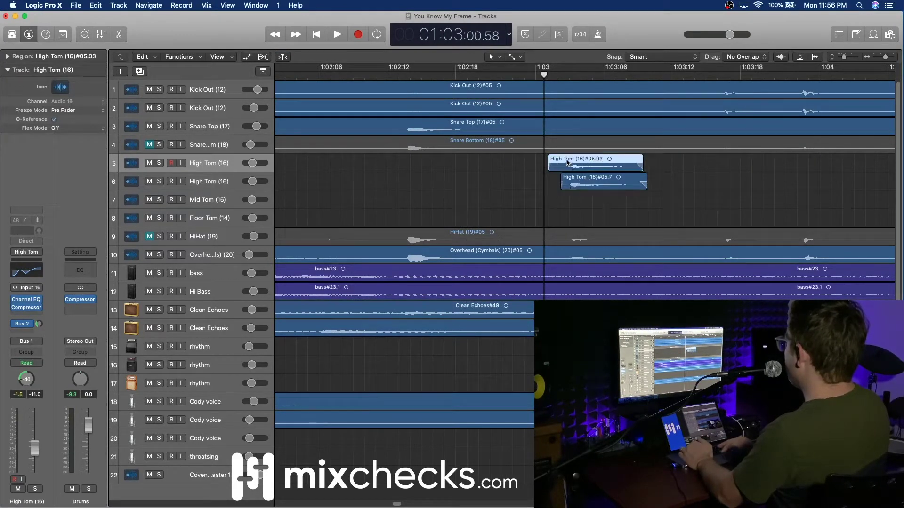
{"action": "key", "text": "Delete"}
{"action": "left_click", "coordinate": [424, 75]}
{"action": "key", "text": "space"}
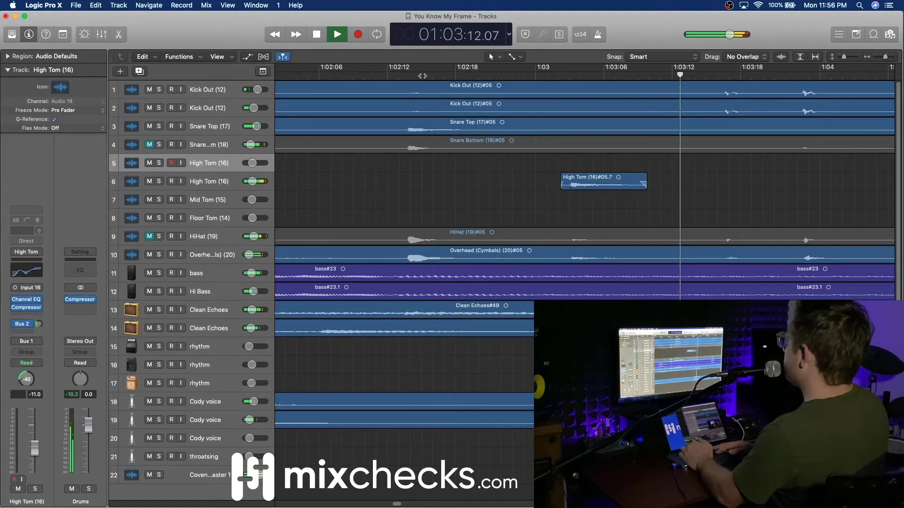
{"action": "key", "text": "space"}
{"action": "left_click_drag", "start_coordinate": [886, 57], "coordinate": [872, 58]}
{"action": "scroll", "coordinate": [584, 122], "scroll_direction": "left", "scroll_amount": 10}
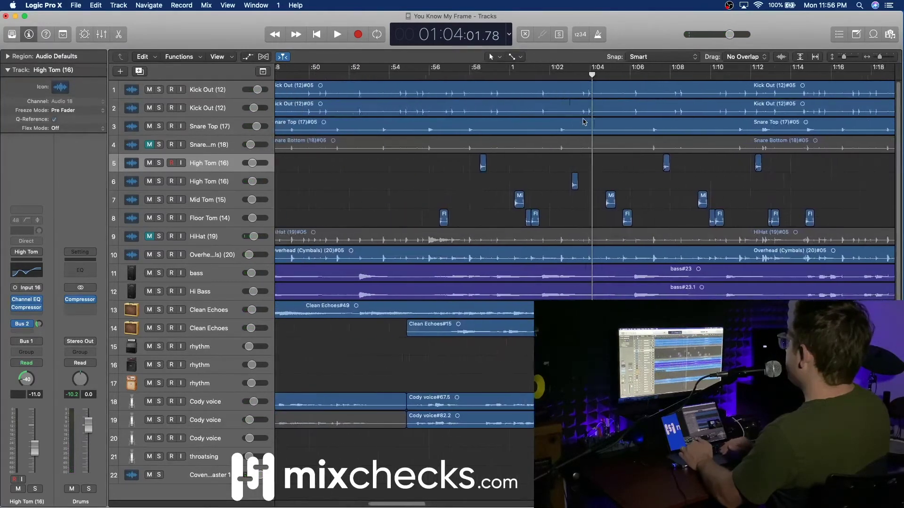
Play from about 0:58 to 1:12, and replay from about 1:08, to audition the drum timing leading into 1:12.
{"action": "left_click", "coordinate": [485, 75]}
{"action": "key", "text": "space"}
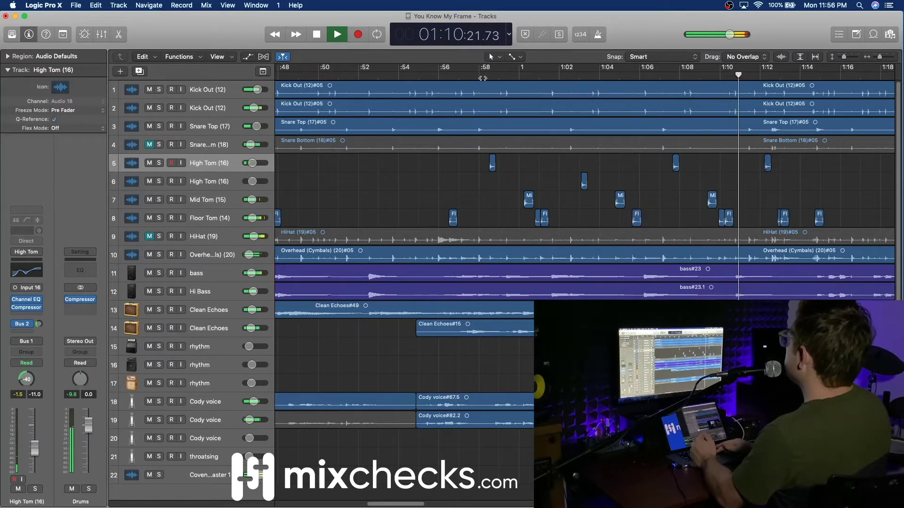
{"action": "key", "text": "space"}
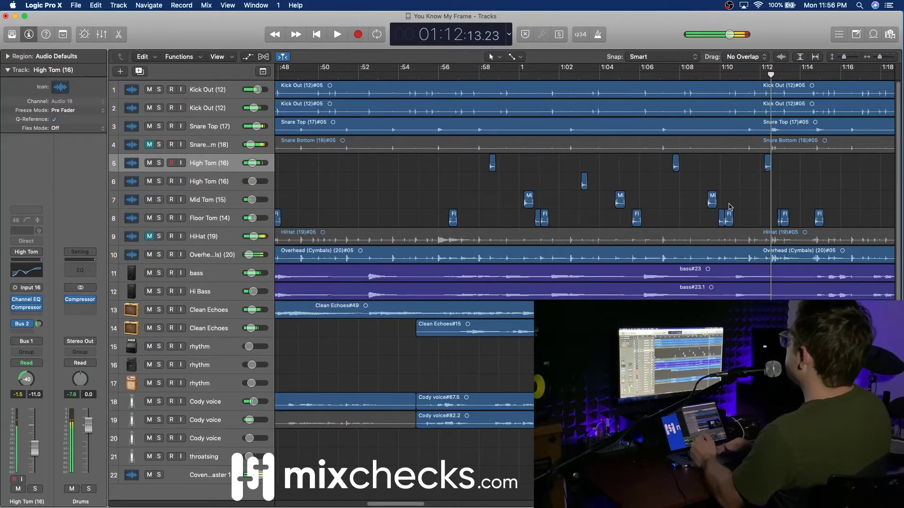
{"action": "left_click", "coordinate": [714, 74]}
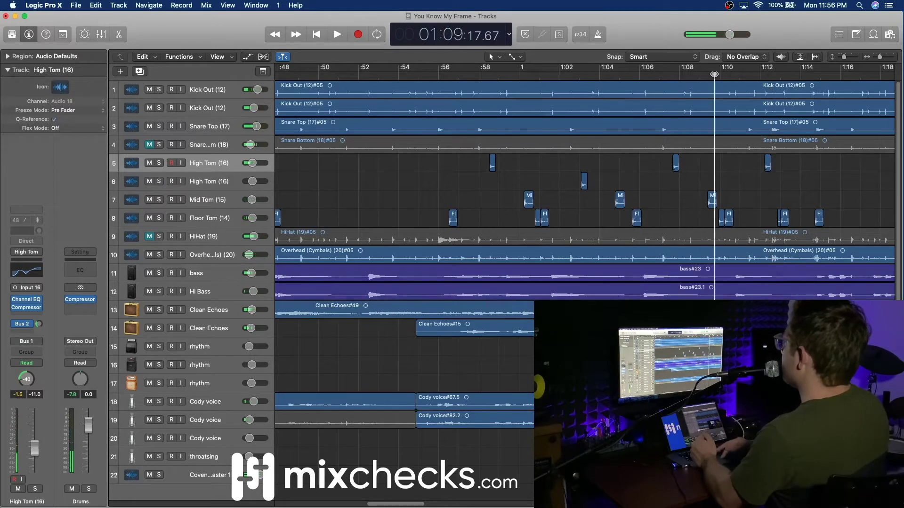
{"action": "left_click_drag", "start_coordinate": [880, 56], "coordinate": [885, 58]}
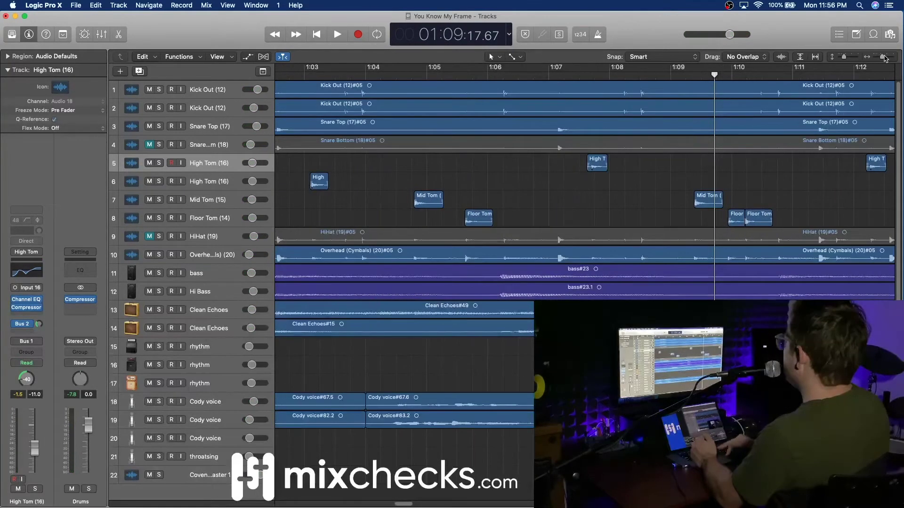
{"action": "left_click", "coordinate": [632, 76]}
{"action": "key", "text": "space"}
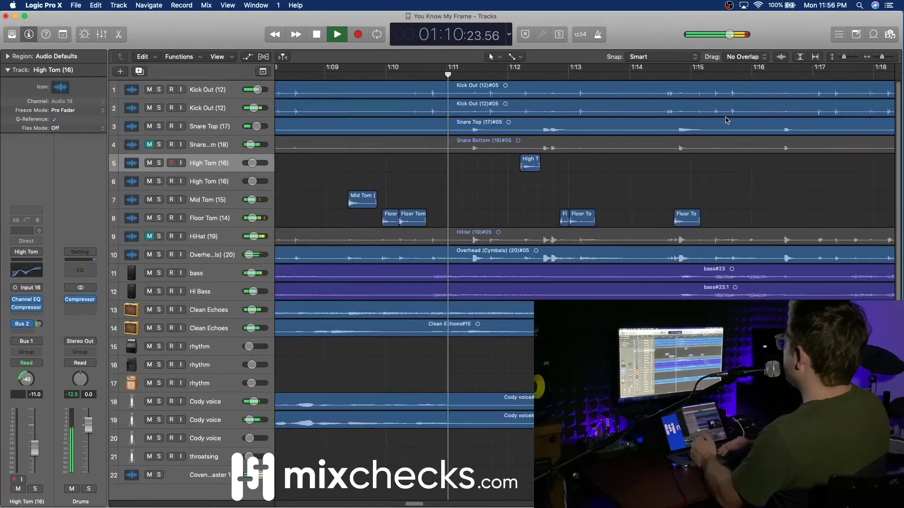
{"action": "key", "text": "space"}
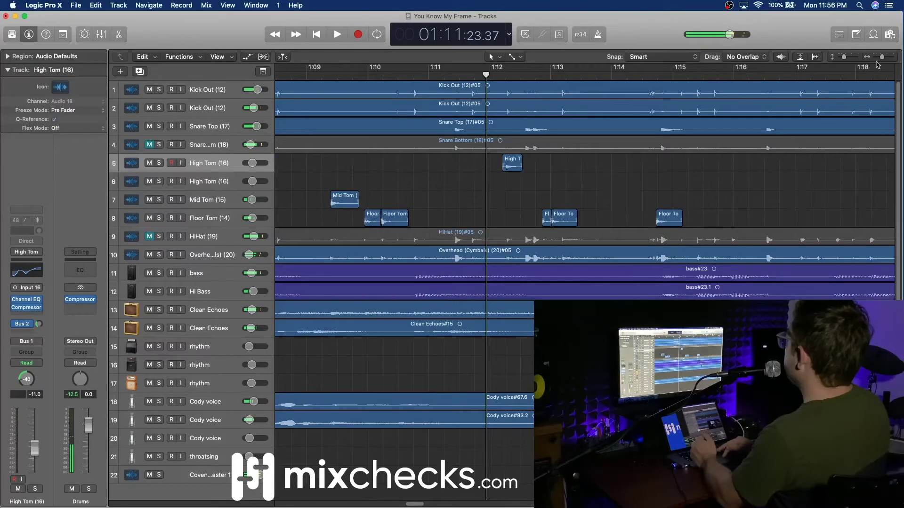
Split the Kick Out, Snare Top, Snare Bottom, HiHat and Overhead regions at 1:11:10.47, where the snare hit starts.
{"action": "left_click_drag", "start_coordinate": [883, 58], "coordinate": [886, 59]}
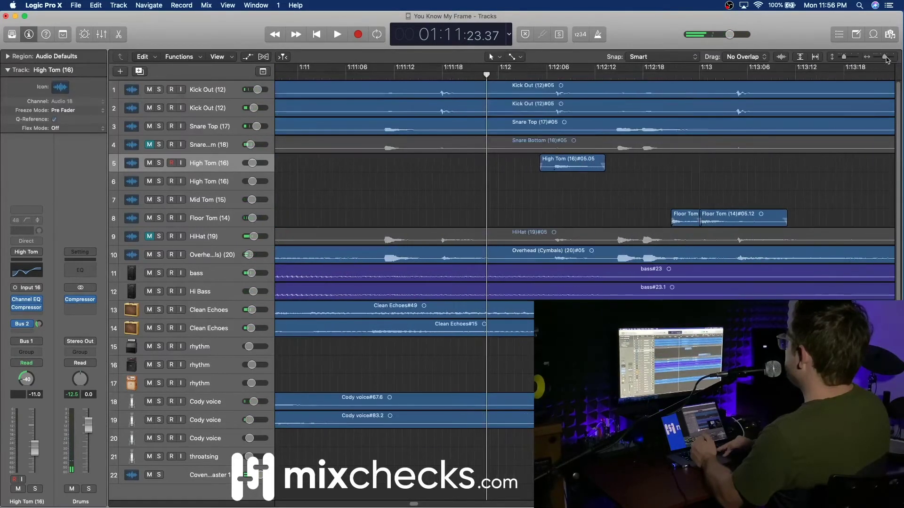
{"action": "scroll", "coordinate": [597, 175], "scroll_direction": "left", "scroll_amount": 5}
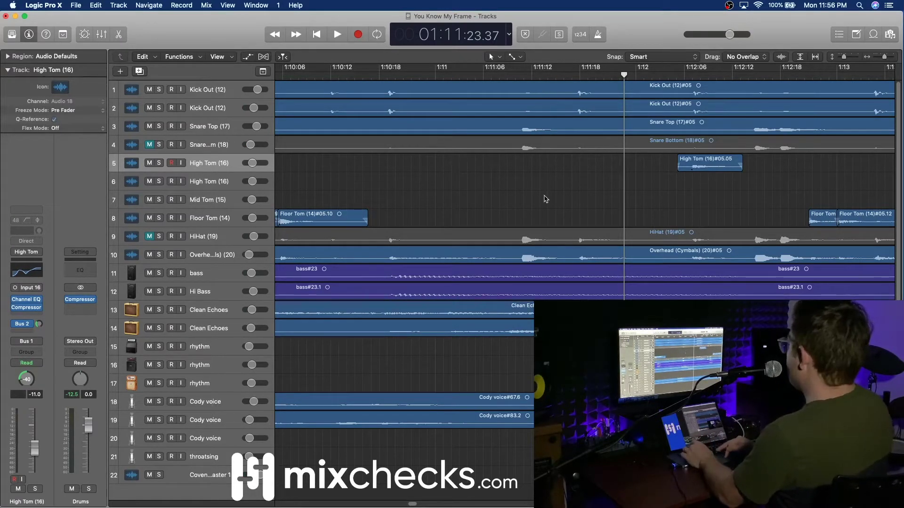
{"action": "left_click_drag", "start_coordinate": [545, 171], "coordinate": [546, 96]}
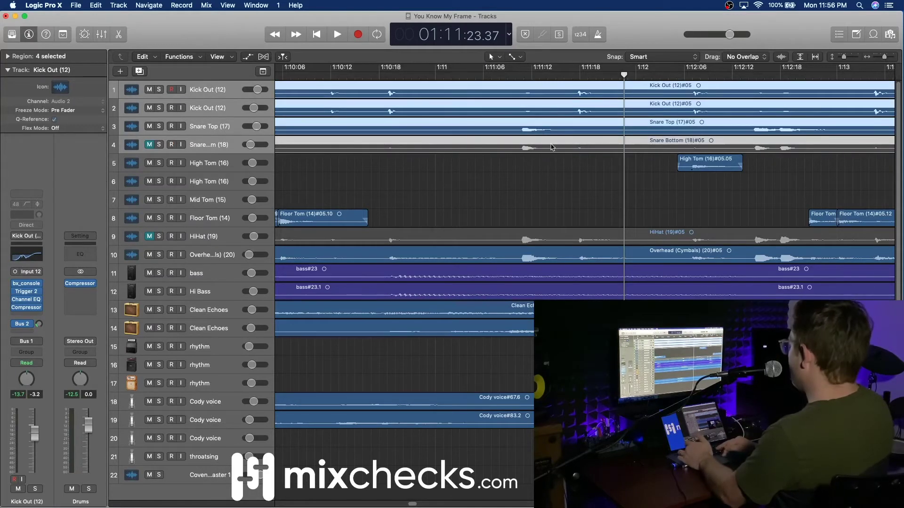
{"action": "left_click_drag", "start_coordinate": [554, 214], "coordinate": [554, 251]}
{"action": "left_click", "coordinate": [519, 75]}
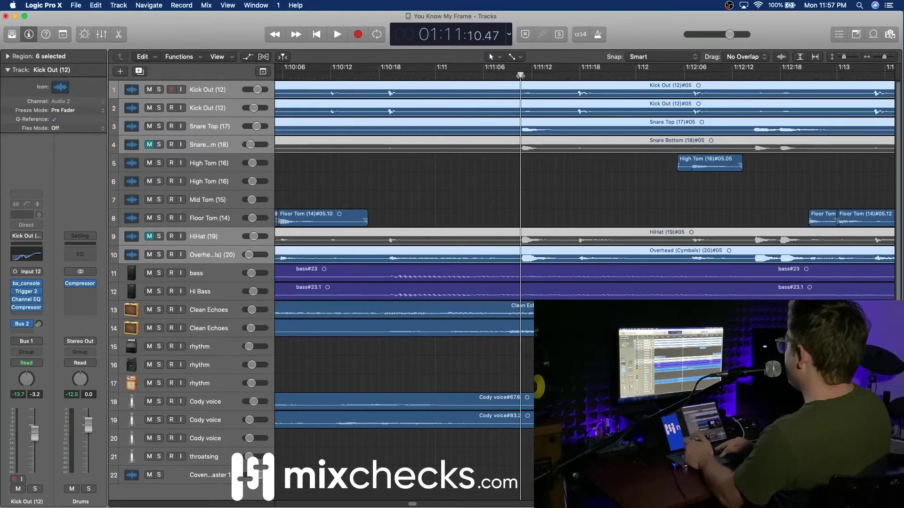
{"action": "right_click", "coordinate": [572, 78]}
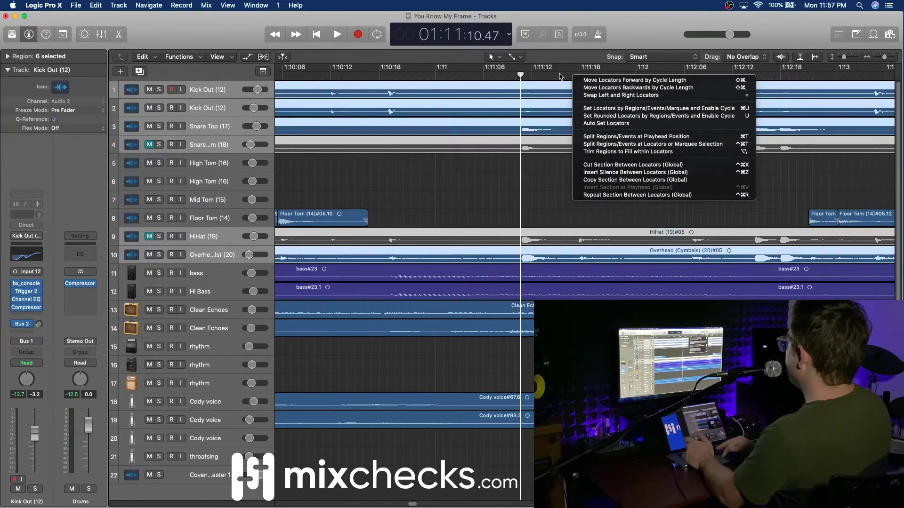
{"action": "left_click", "coordinate": [560, 77]}
{"action": "left_click_drag", "start_coordinate": [564, 76], "coordinate": [521, 76]}
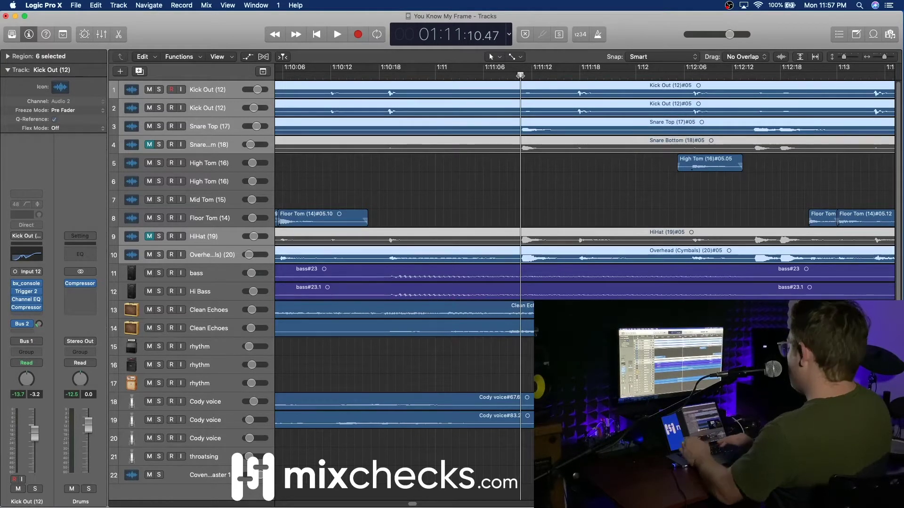
{"action": "key", "text": "super+t"}
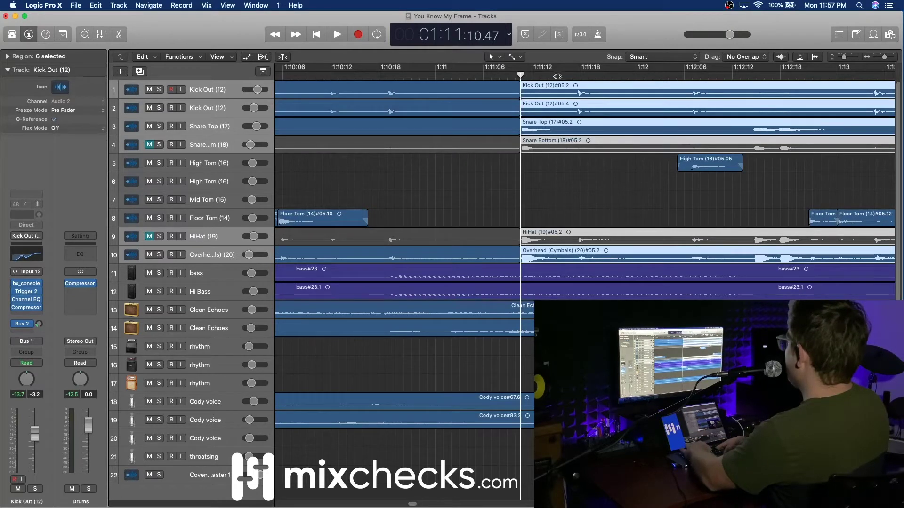
Split the selected kick, snare, HiHat and Overhead regions again at 1:11:17.40, just before the next kick hit.
{"action": "key", "text": "space"}
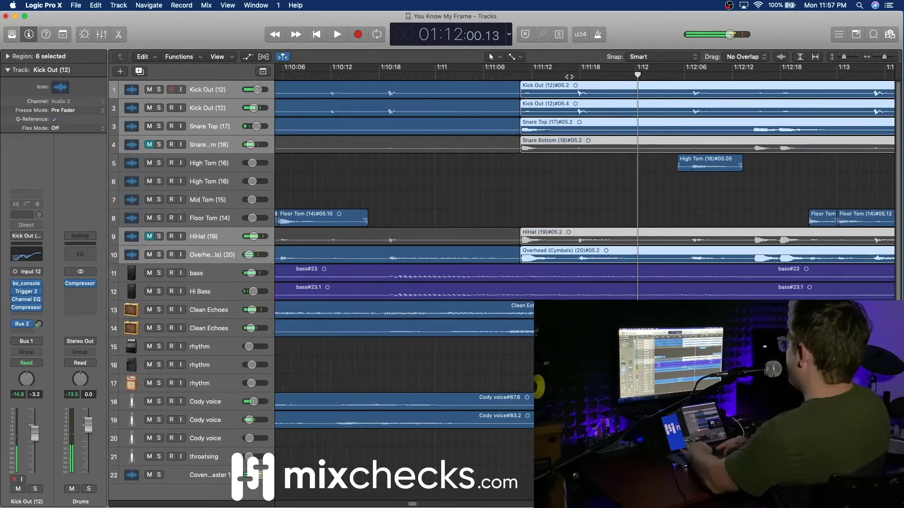
{"action": "left_click", "coordinate": [571, 75]}
{"action": "left_click", "coordinate": [579, 76]}
{"action": "left_click_drag", "start_coordinate": [578, 76], "coordinate": [575, 77]}
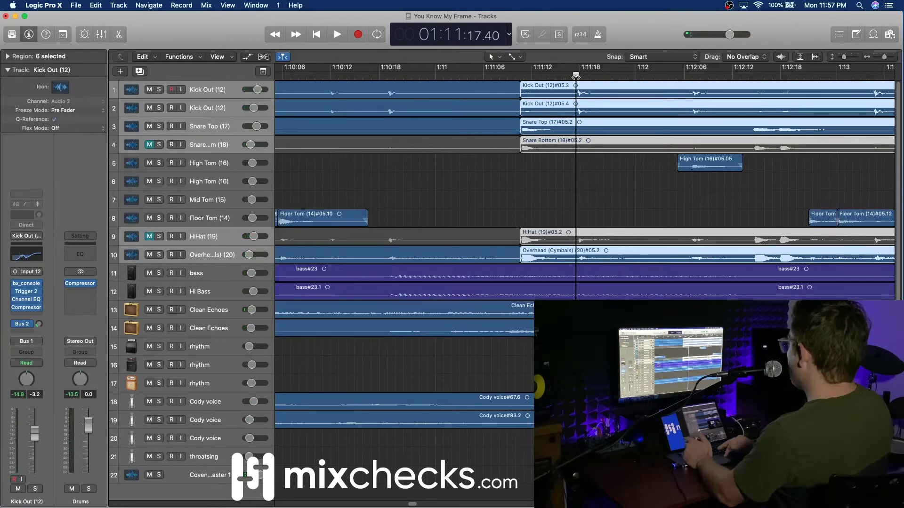
{"action": "key", "text": "super+t"}
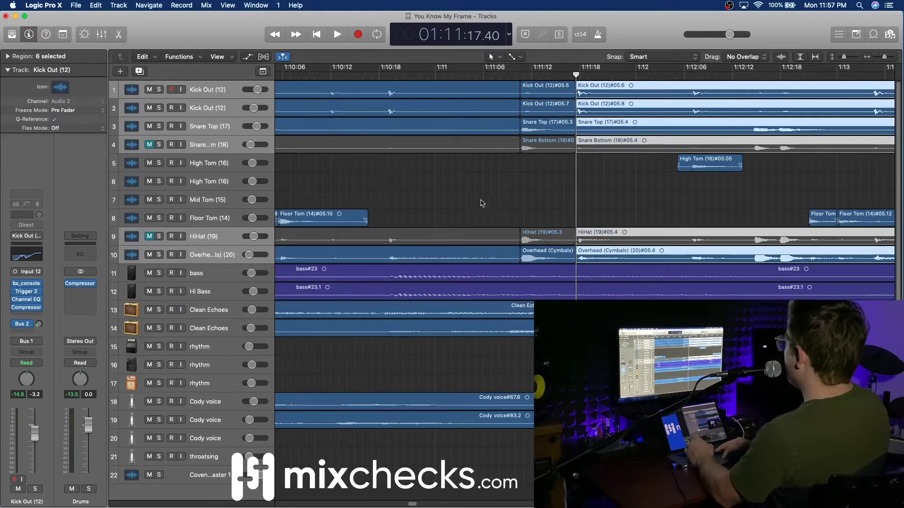
Split the preceding kick, snare, HiHat and Overhead regions at 1:11:05.15, ahead of the isolated snare hit.
{"action": "left_click_drag", "start_coordinate": [478, 210], "coordinate": [480, 93]}
{"action": "left_click", "coordinate": [476, 75]}
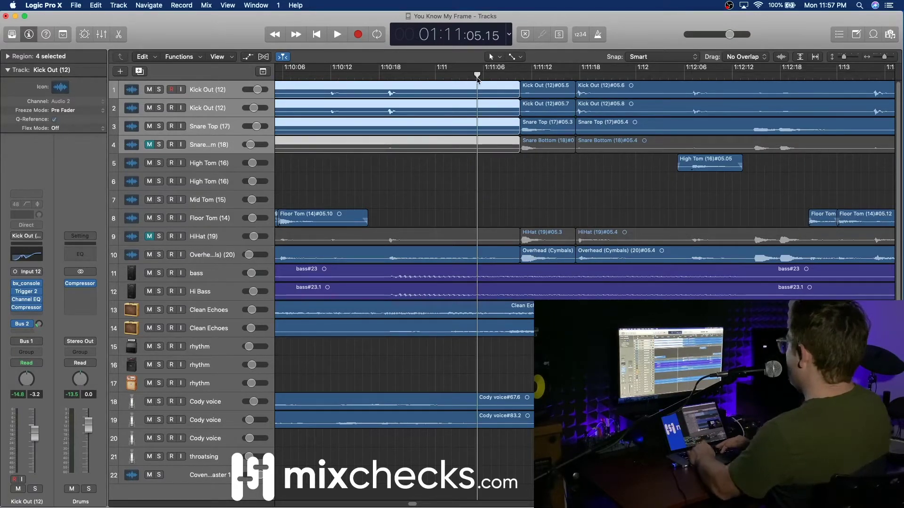
{"action": "key", "text": "super+t"}
{"action": "left_click_drag", "start_coordinate": [481, 210], "coordinate": [485, 258]}
{"action": "key", "text": "super+t"}
Delete the short kick, snare, HiHat and Overhead pieces between 1:11:05.15 and 1:11:10.47.
{"action": "left_click_drag", "start_coordinate": [493, 223], "coordinate": [502, 129]}
{"action": "left_click", "coordinate": [501, 97]}
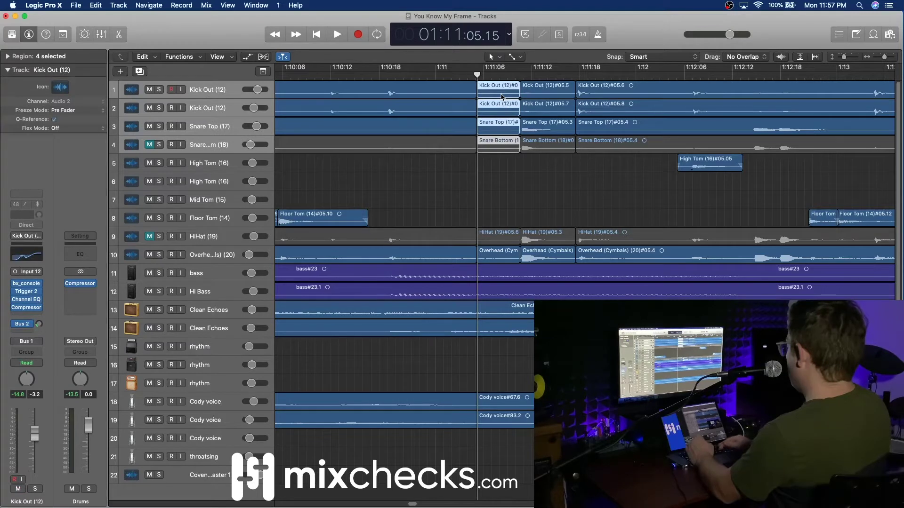
{"action": "key", "text": "Delete"}
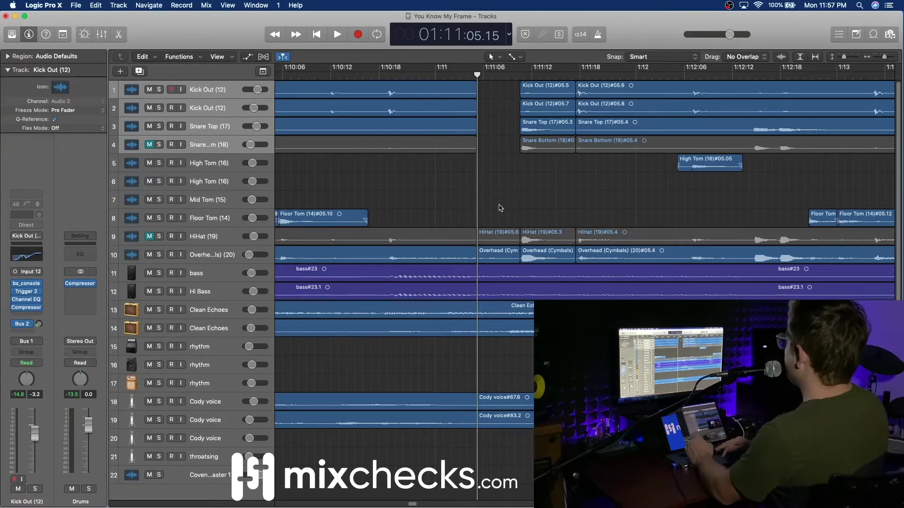
{"action": "left_click_drag", "start_coordinate": [500, 208], "coordinate": [501, 259]}
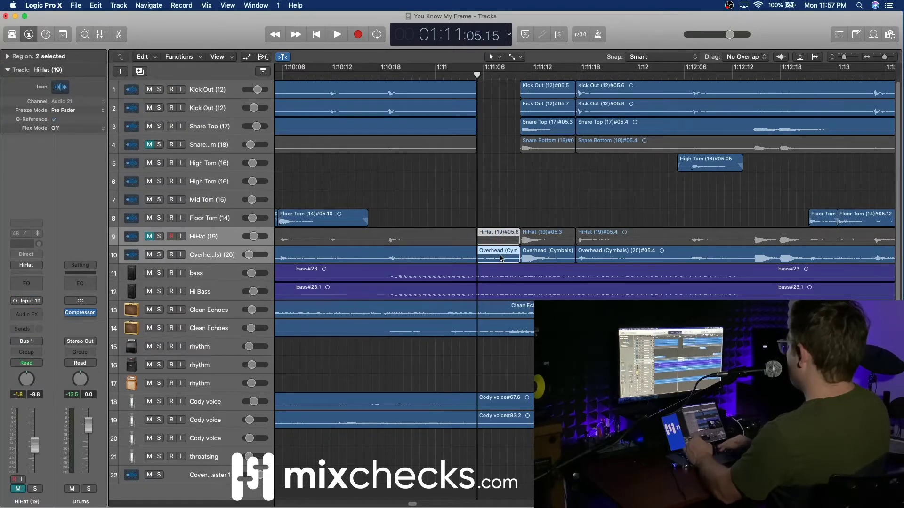
{"action": "key", "text": "Delete"}
Move the isolated snare-hit slices on all six drum tracks slightly earlier and extend the preceding regions almost up to them.
{"action": "left_click_drag", "start_coordinate": [514, 90], "coordinate": [518, 262]}
{"action": "left_click", "coordinate": [382, 75]}
{"action": "key", "text": "space"}
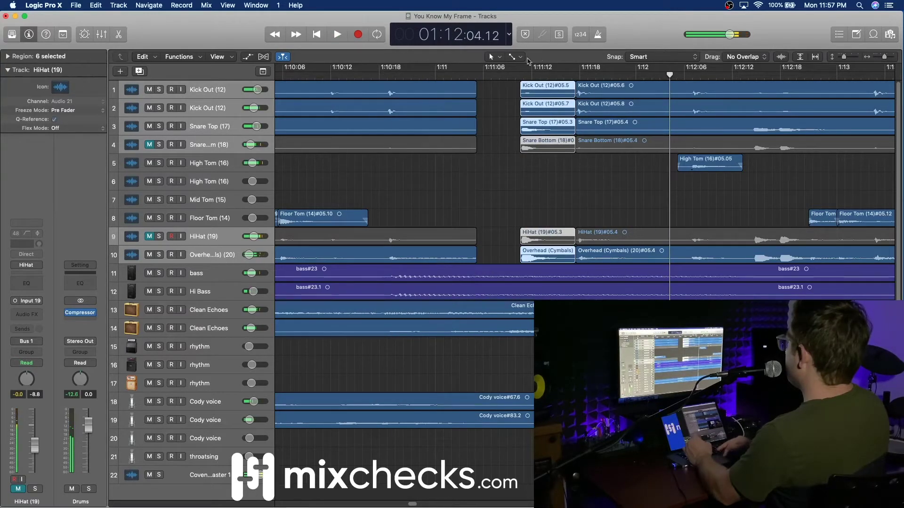
{"action": "left_click", "coordinate": [308, 75]}
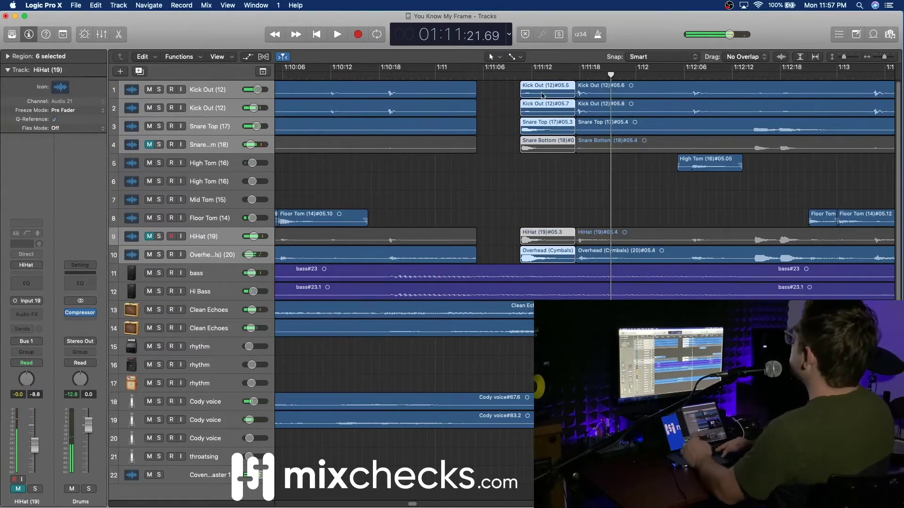
{"action": "left_click_drag", "start_coordinate": [543, 88], "coordinate": [540, 86]}
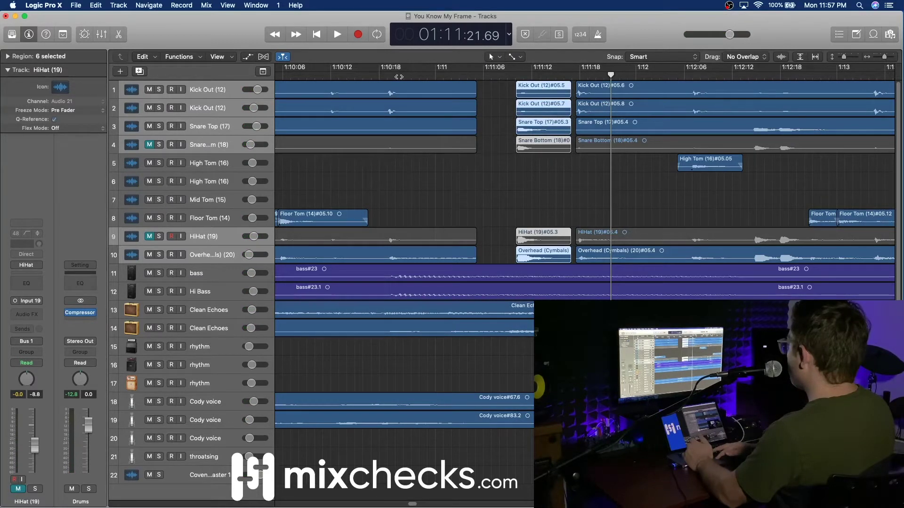
{"action": "left_click_drag", "start_coordinate": [500, 92], "coordinate": [511, 259]}
Play the passage twice from the middle of second 1:10 to audition the shifted snare hit.
{"action": "left_click", "coordinate": [372, 80]}
{"action": "key", "text": "space"}
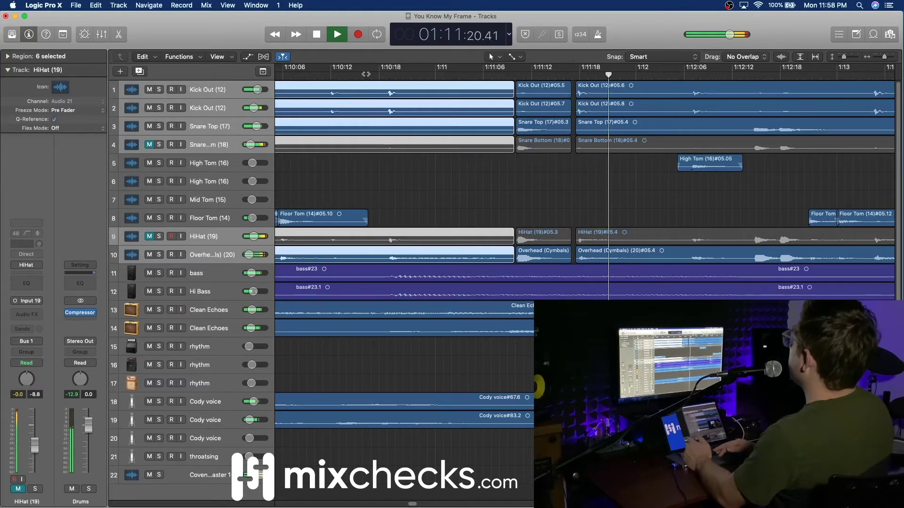
{"action": "key", "text": "space"}
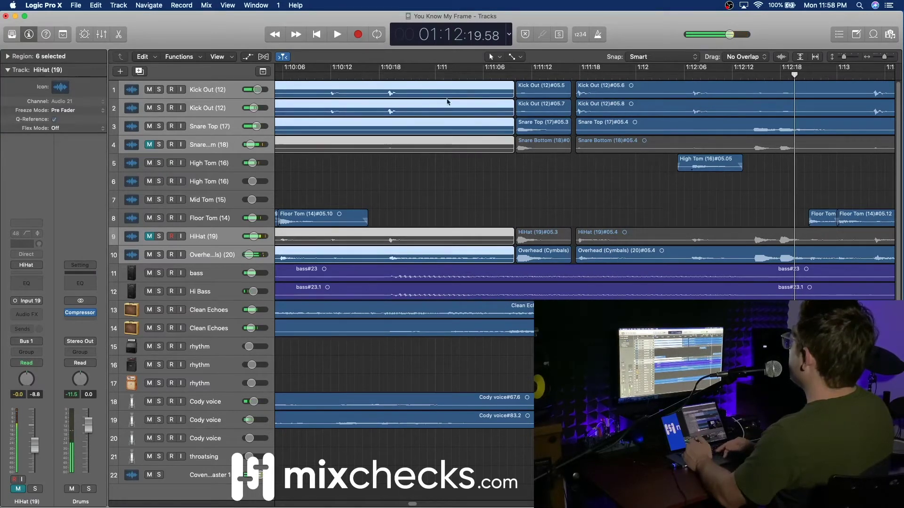
{"action": "left_click", "coordinate": [357, 79]}
{"action": "key", "text": "space"}
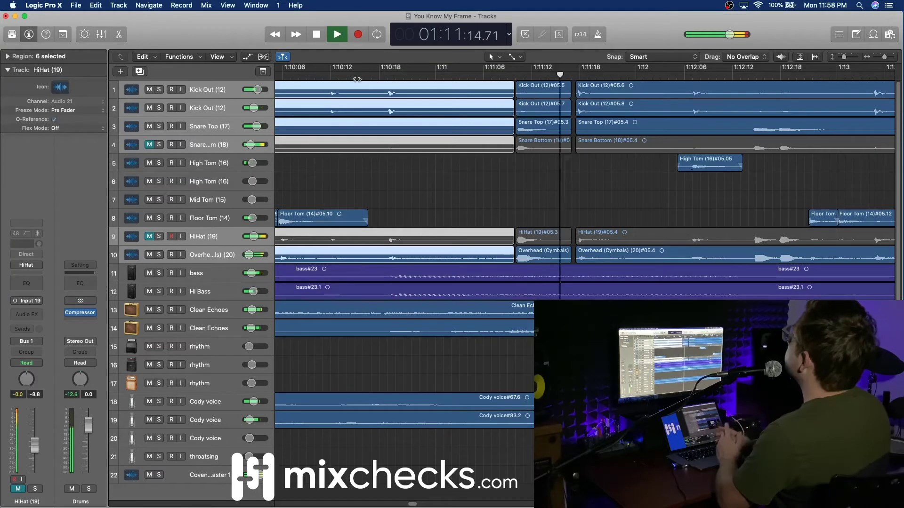
{"action": "key", "text": "space"}
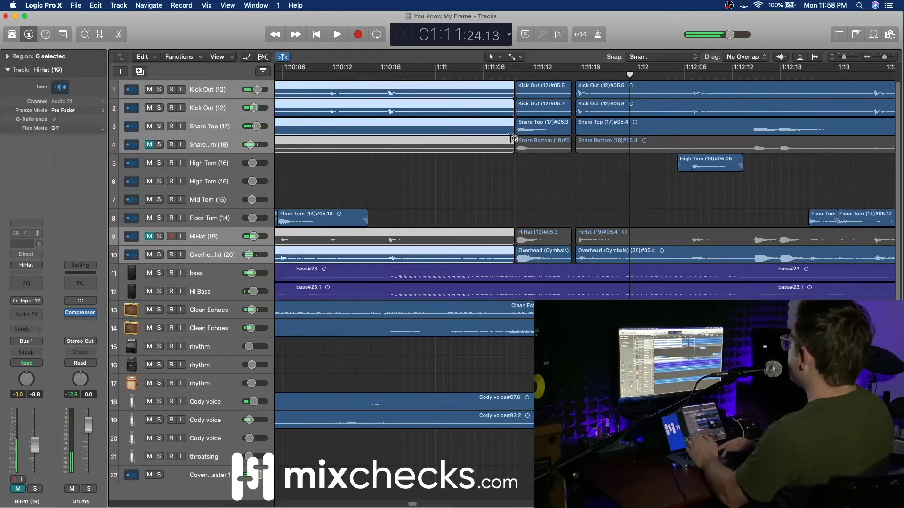
Trim the ends of the preceding drum regions back slightly and nudge the six snare-hit slices a little earlier.
{"action": "left_click_drag", "start_coordinate": [509, 147], "coordinate": [506, 148]}
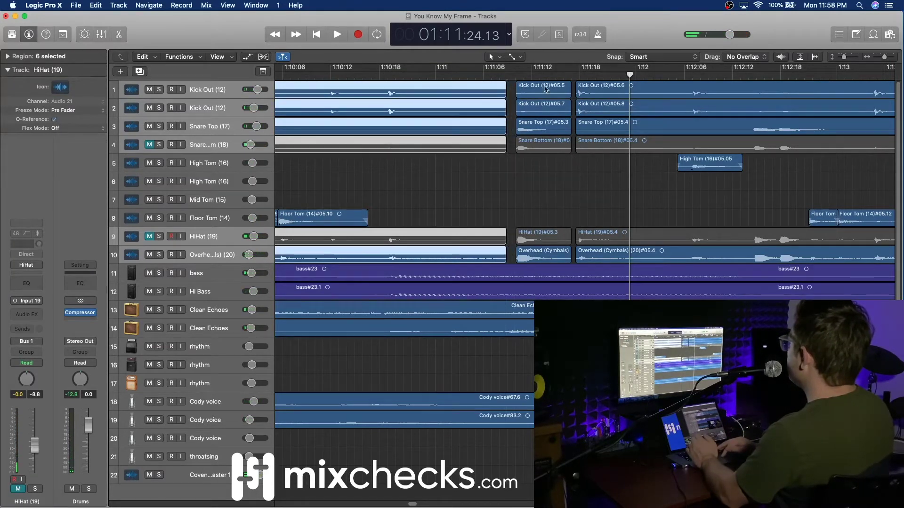
{"action": "left_click_drag", "start_coordinate": [515, 91], "coordinate": [541, 262]}
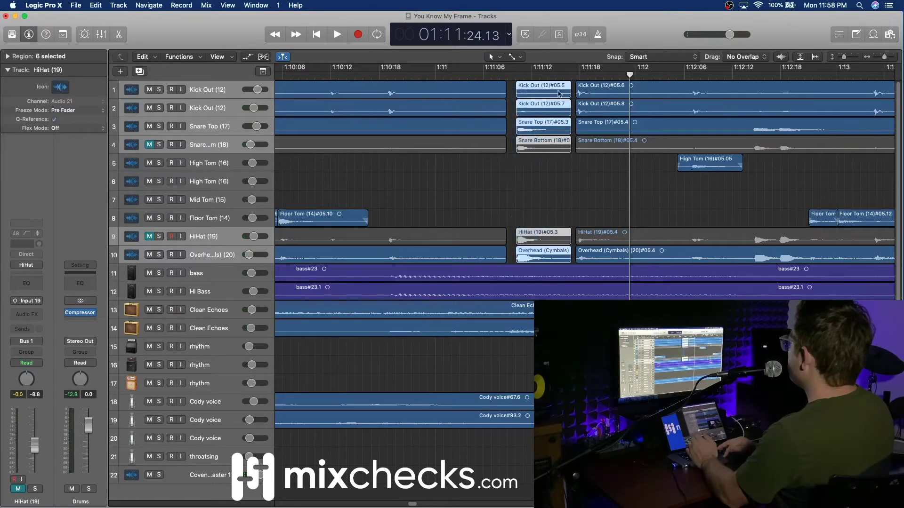
{"action": "left_click_drag", "start_coordinate": [547, 92], "coordinate": [543, 89]}
Replay the passage from about 1:10 into second 1:12 to check the timing of the nudged snare hit.
{"action": "left_click", "coordinate": [391, 79]}
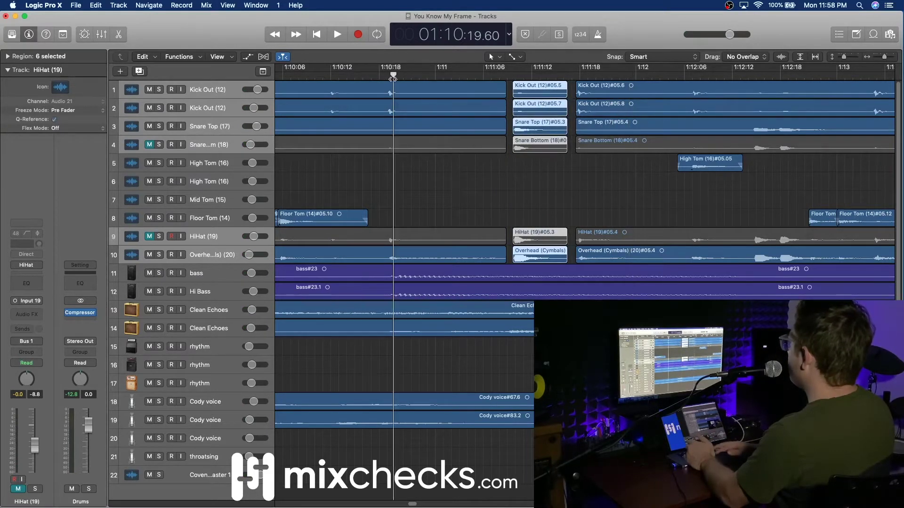
{"action": "key", "text": "space"}
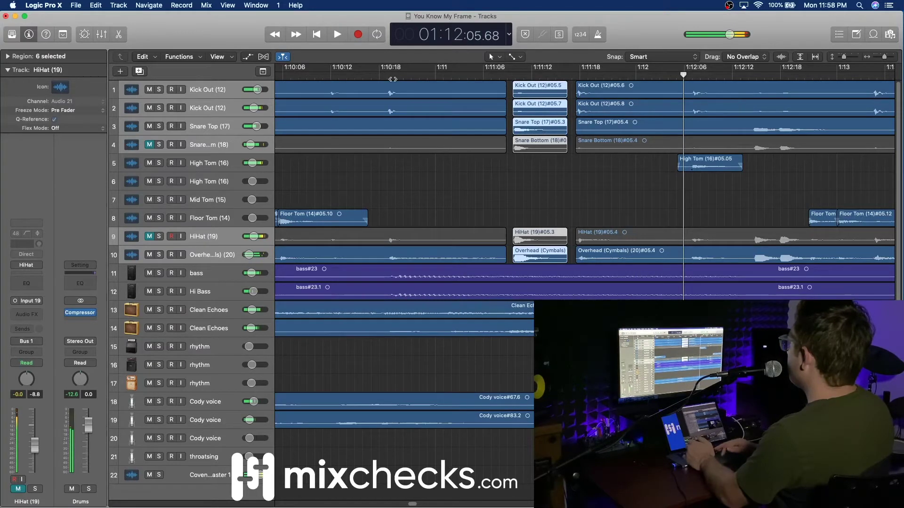
{"action": "left_click", "coordinate": [313, 77]}
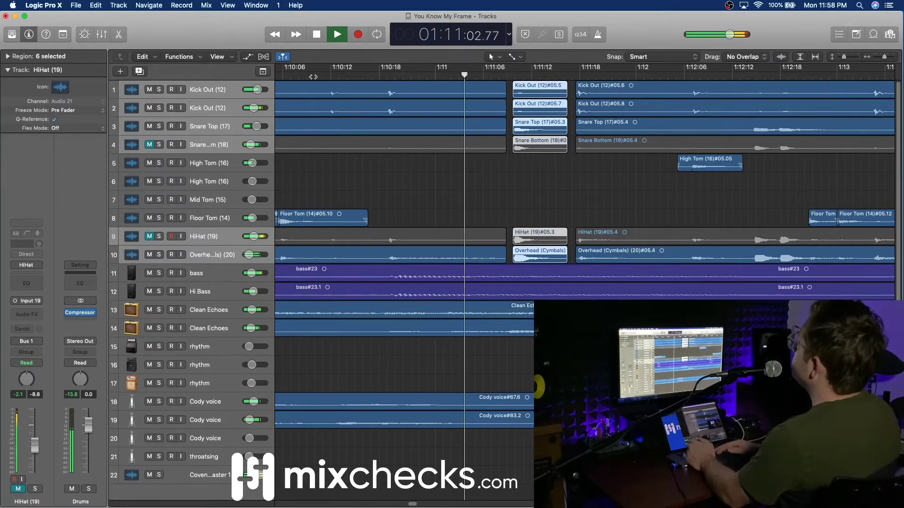
{"action": "key", "text": "space"}
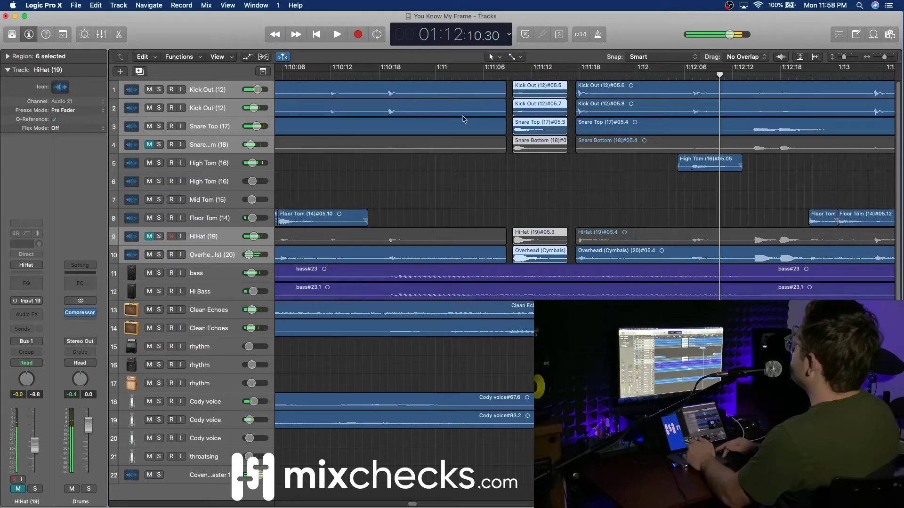
Shift the six snare-hit slices earlier once more, to about 1:11:09, and play from about 1:10 to audition them.
{"action": "left_click_drag", "start_coordinate": [541, 88], "coordinate": [539, 89]}
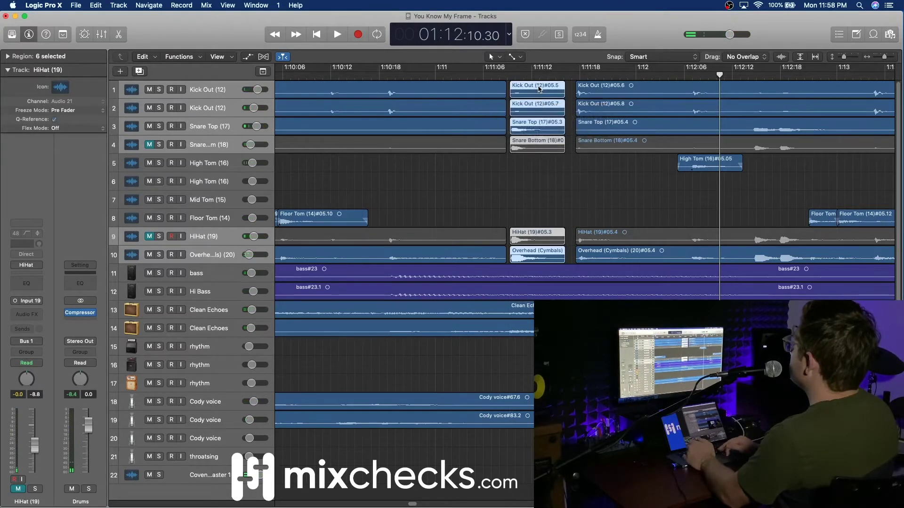
{"action": "left_click", "coordinate": [335, 78]}
{"action": "key", "text": "space"}
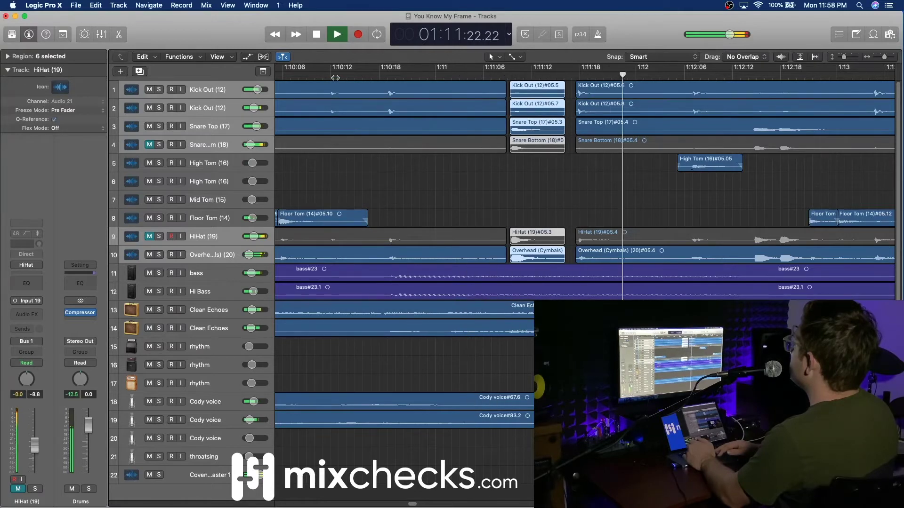
Stop playback and extend the ends of the six preceding drum regions to meet the snare-hit slices near 1:11:09.
{"action": "key", "text": "space"}
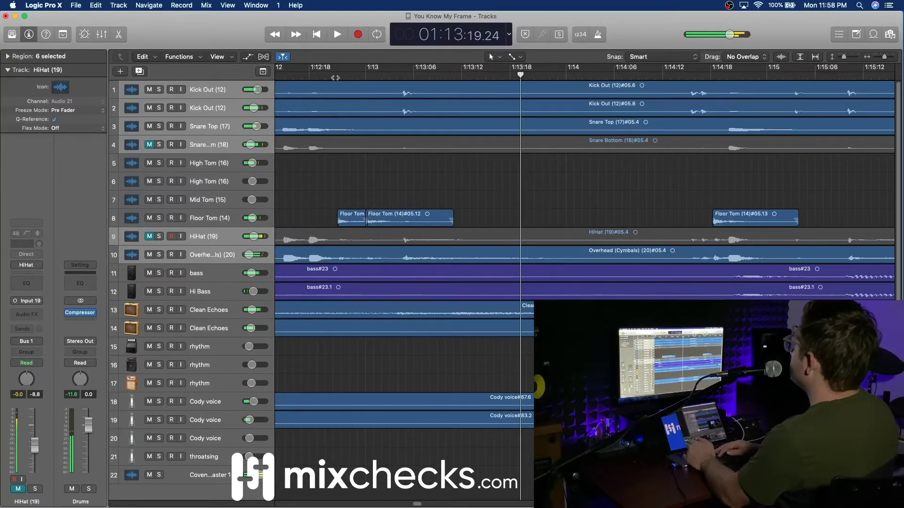
{"action": "scroll", "coordinate": [552, 106], "scroll_direction": "left", "scroll_amount": 10}
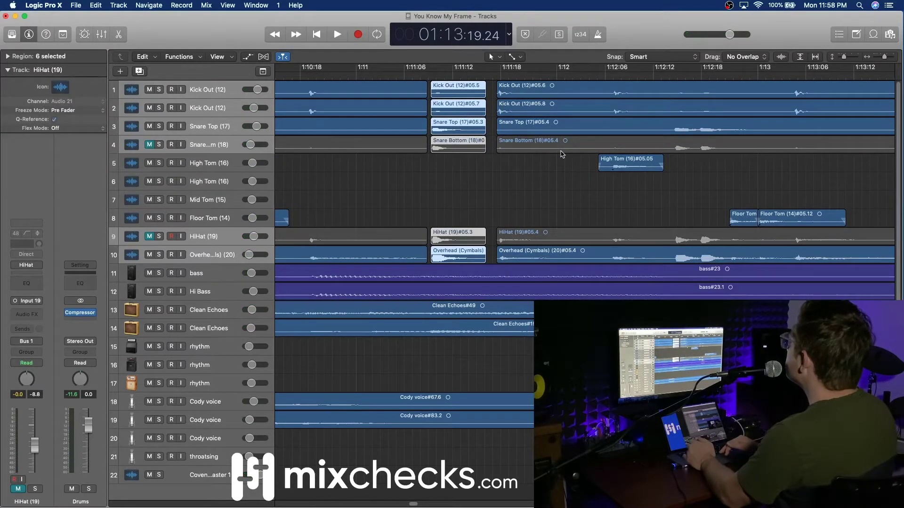
{"action": "left_click_drag", "start_coordinate": [410, 193], "coordinate": [412, 89]}
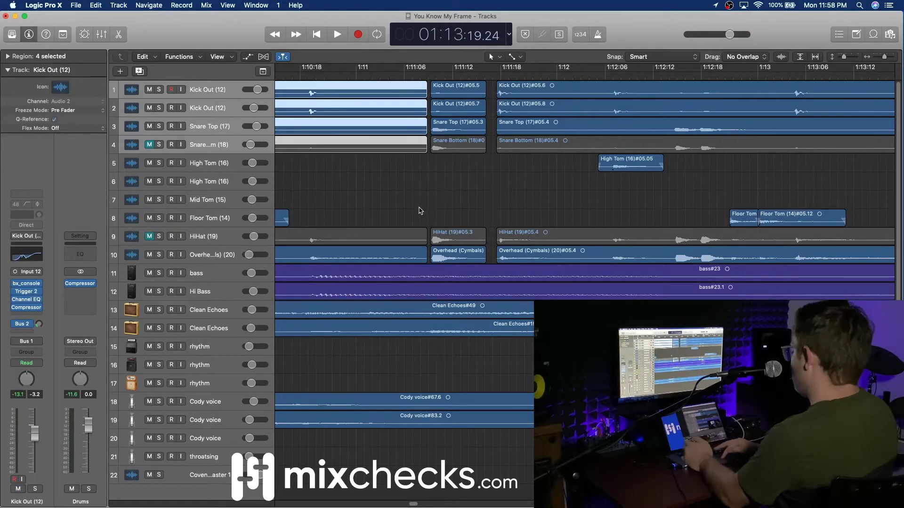
{"action": "left_click_drag", "start_coordinate": [418, 210], "coordinate": [430, 259], "text": "shift"}
{"action": "left_click_drag", "start_coordinate": [489, 92], "coordinate": [484, 256]}
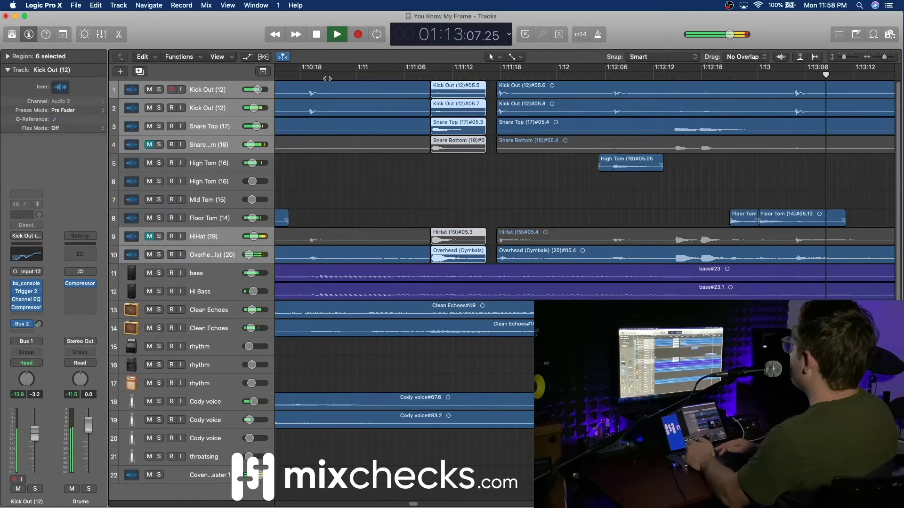
Play from about 1:09:18 into second 1:13 to audition the closed gap before the snare hit.
{"action": "key", "text": "space"}
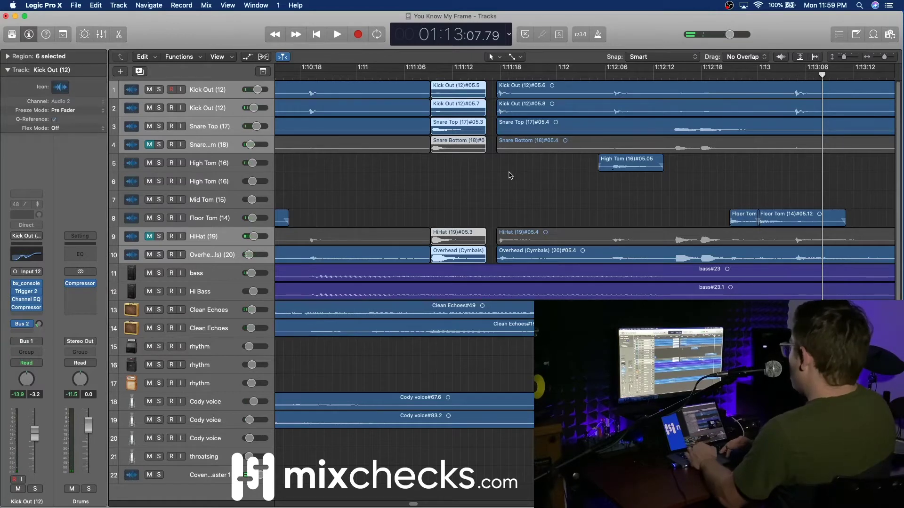
{"action": "scroll", "coordinate": [513, 171], "scroll_direction": "left", "scroll_amount": 5}
{"action": "scroll", "coordinate": [508, 176], "scroll_direction": "left", "scroll_amount": 3}
{"action": "double_click", "coordinate": [334, 75]}
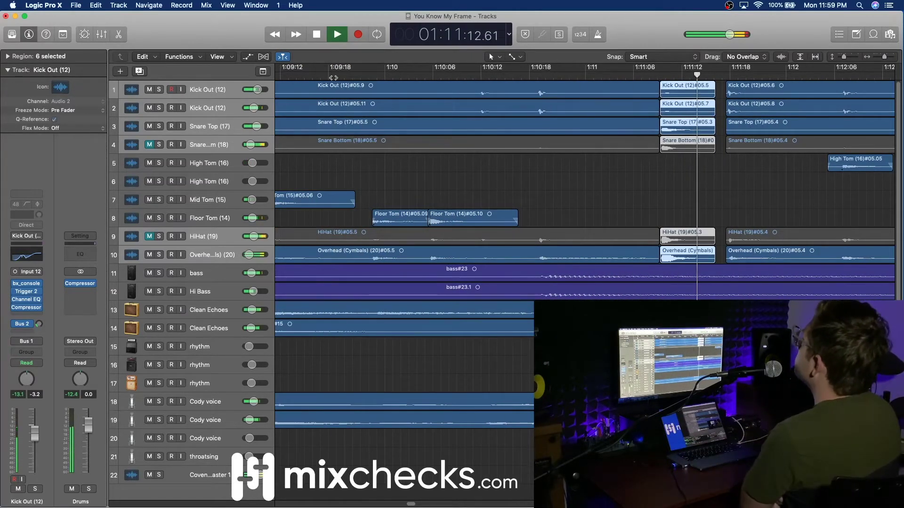
{"action": "key", "text": "space"}
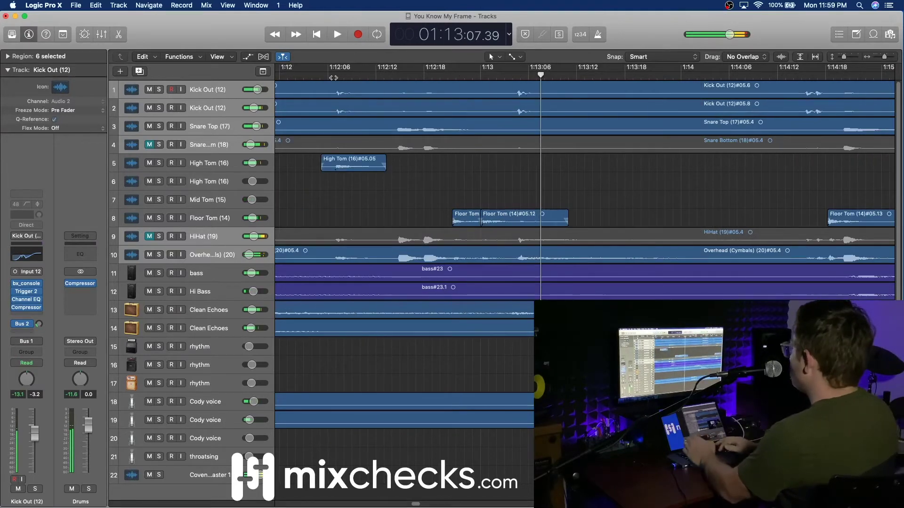
Replay the snare-hit passage twice from within second 1:10 into second 1:12, and clear the region selection.
{"action": "scroll", "coordinate": [441, 177], "scroll_direction": "left", "scroll_amount": 5}
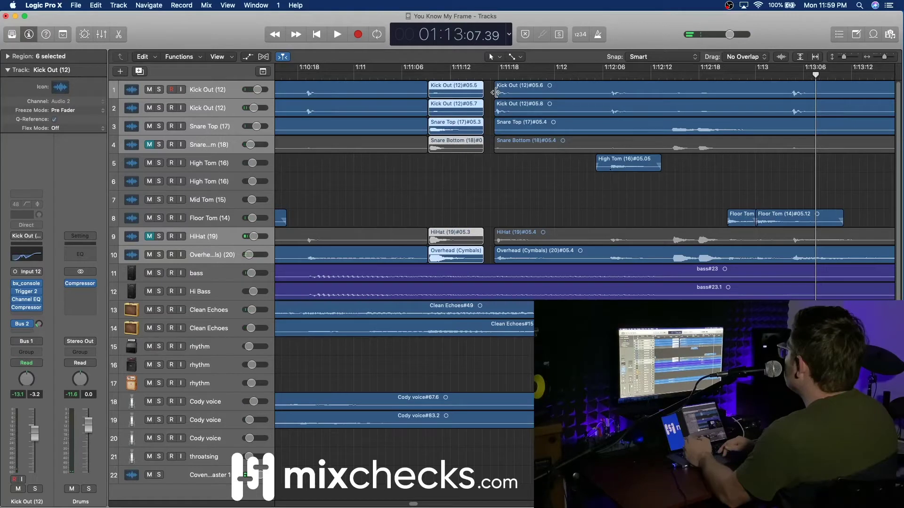
{"action": "left_click", "coordinate": [349, 75]}
{"action": "key", "text": "space"}
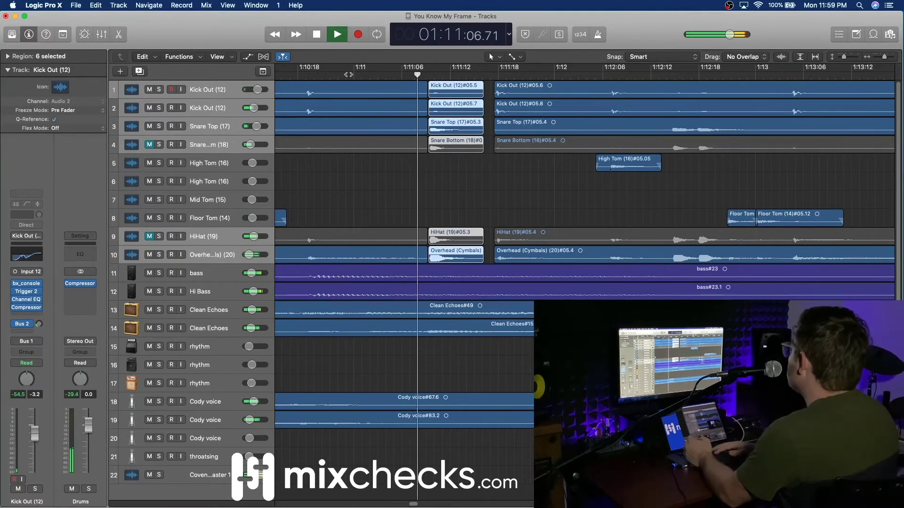
{"action": "key", "text": "space"}
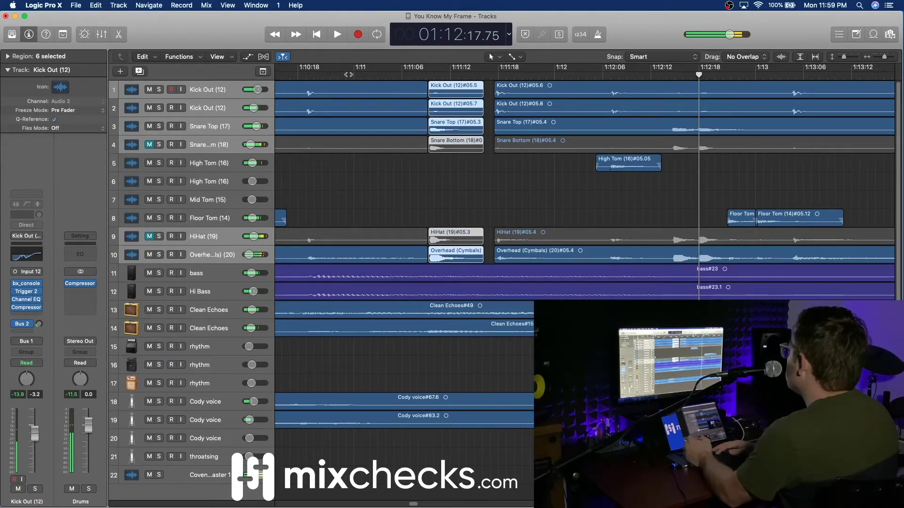
{"action": "key", "text": "space"}
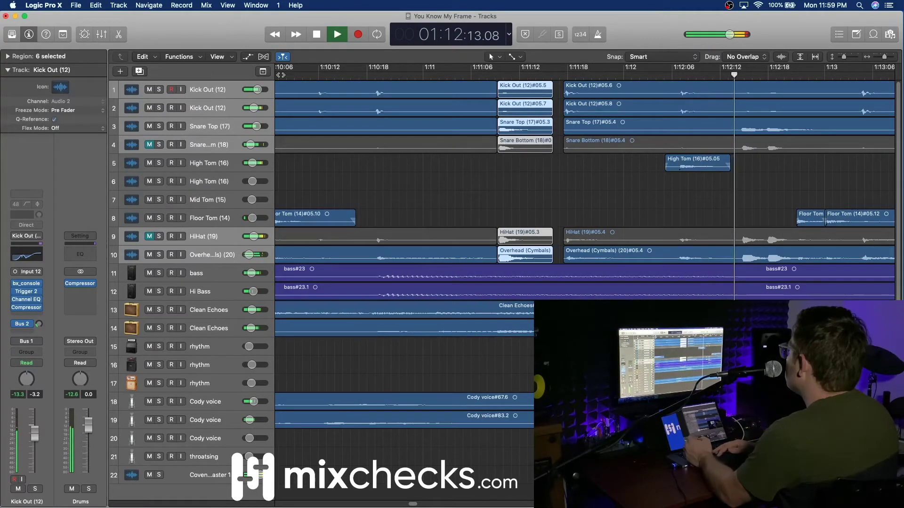
{"action": "key", "text": "space"}
{"action": "left_click", "coordinate": [506, 164]}
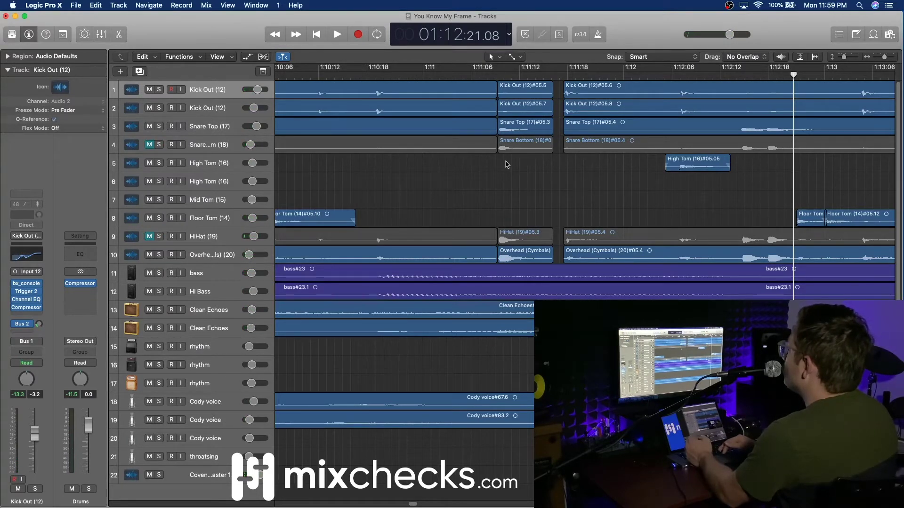
Show the Flex controls and set the Overhead (Cymbals) track to Flex Time - Polyphonic.
{"action": "left_click", "coordinate": [213, 254]}
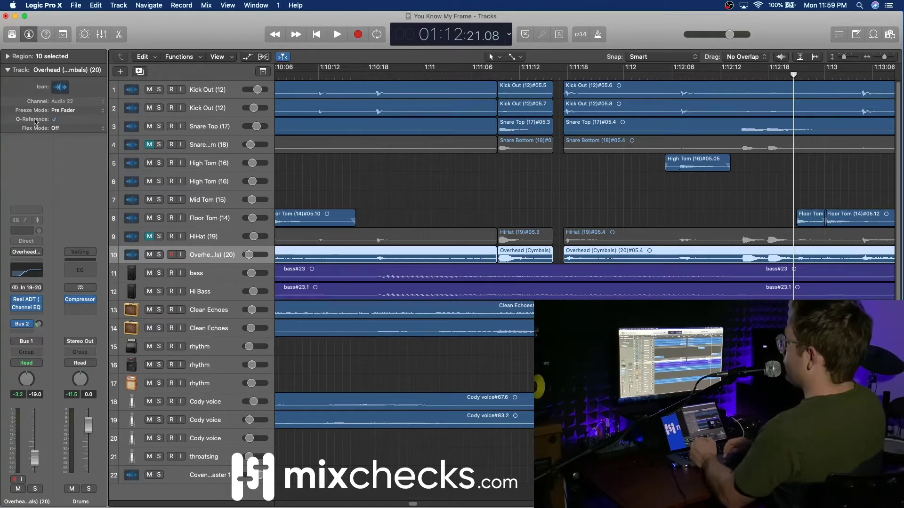
{"action": "left_click", "coordinate": [264, 58]}
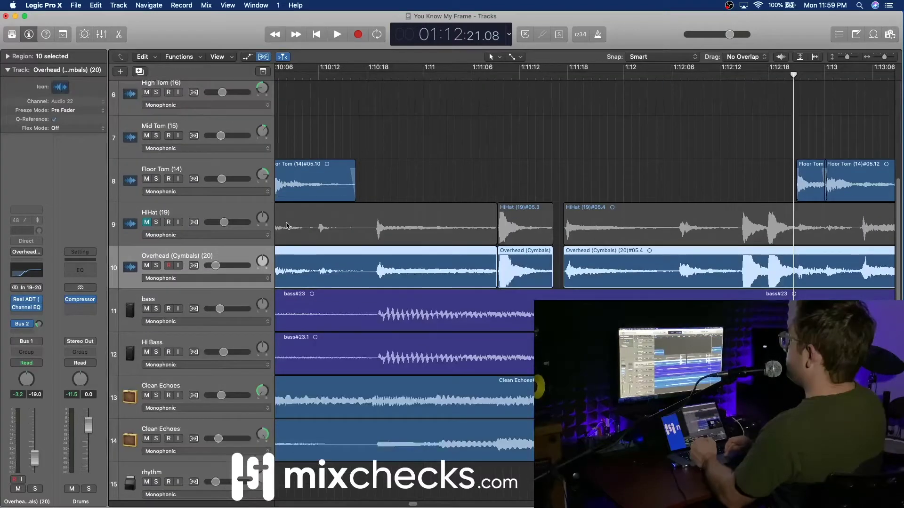
{"action": "left_click", "coordinate": [201, 279]}
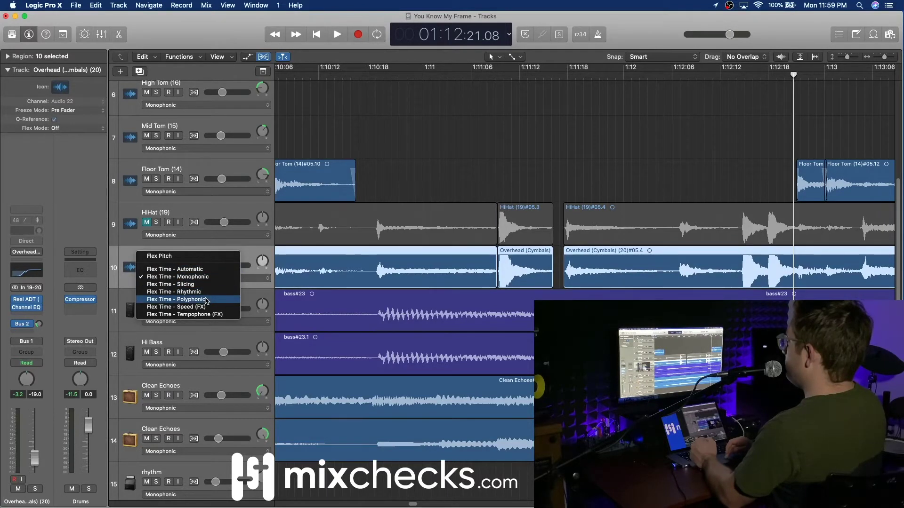
{"action": "left_click", "coordinate": [206, 301]}
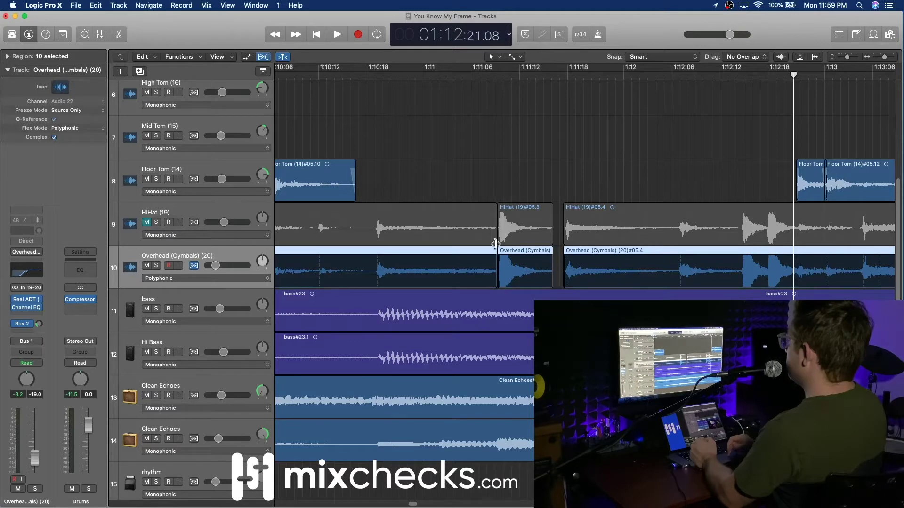
Extend the end of the Overhead snare-hit slice to meet the start of the following region.
{"action": "left_click_drag", "start_coordinate": [550, 258], "coordinate": [551, 258]}
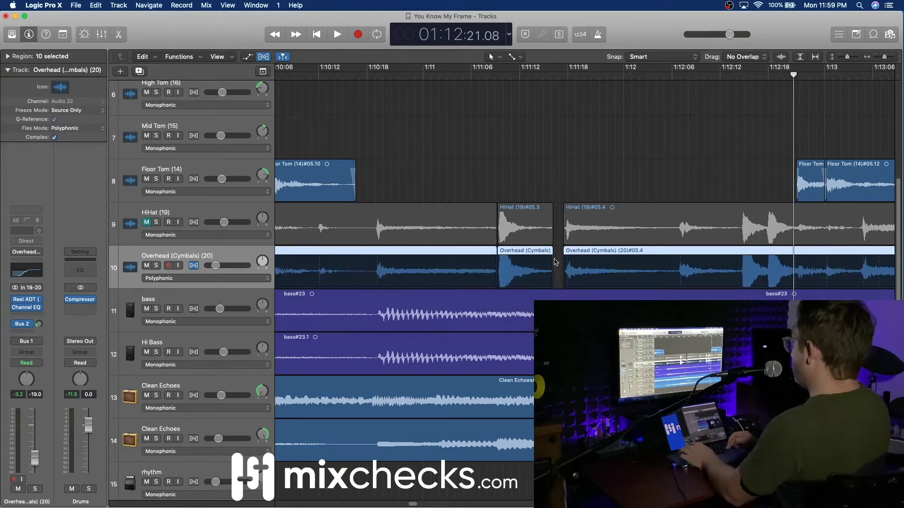
{"action": "left_click", "coordinate": [504, 165]}
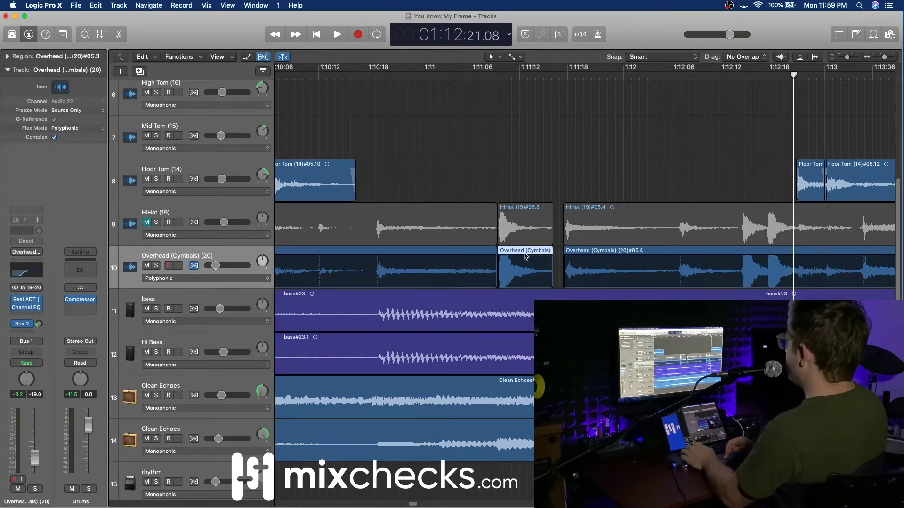
{"action": "left_click_drag", "start_coordinate": [551, 255], "coordinate": [562, 258]}
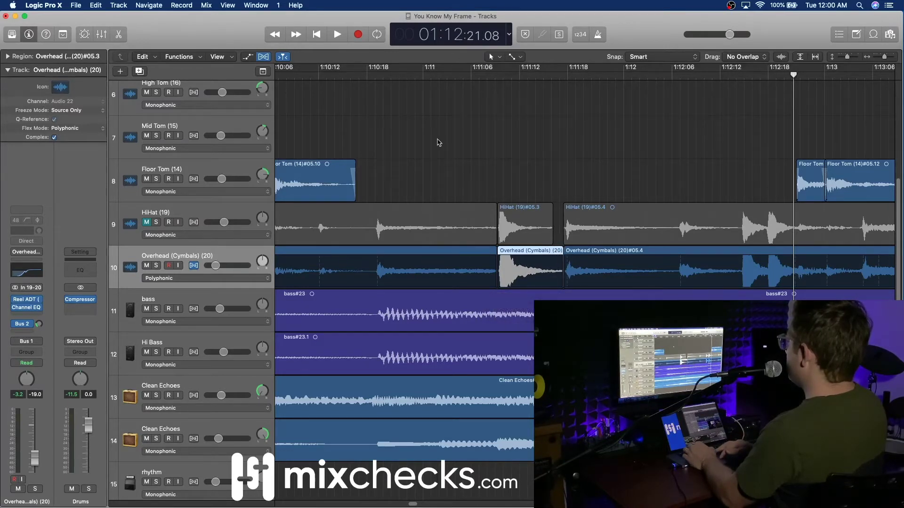
Play the song from about 1:08 to about 1:25 to check the overhead edit in context with all tracks in view.
{"action": "left_click_drag", "start_coordinate": [884, 58], "coordinate": [880, 57]}
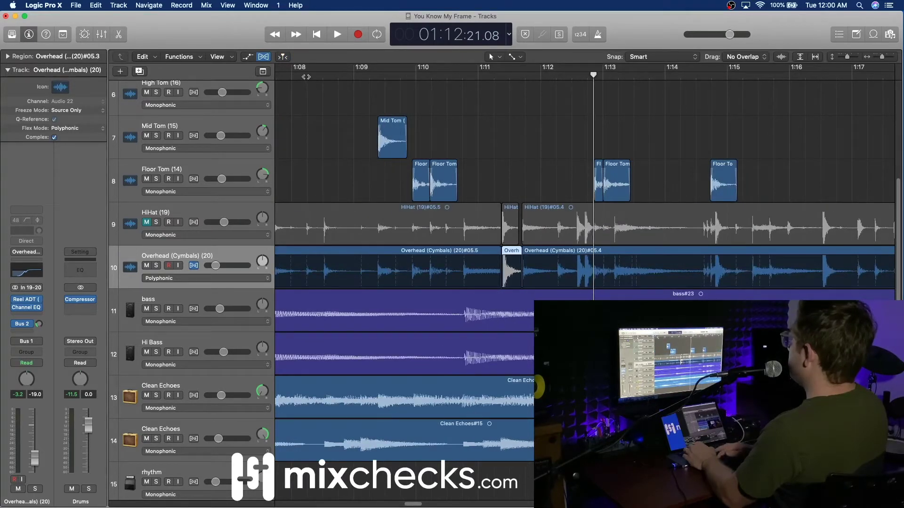
{"action": "left_click", "coordinate": [306, 77]}
{"action": "key", "text": "space"}
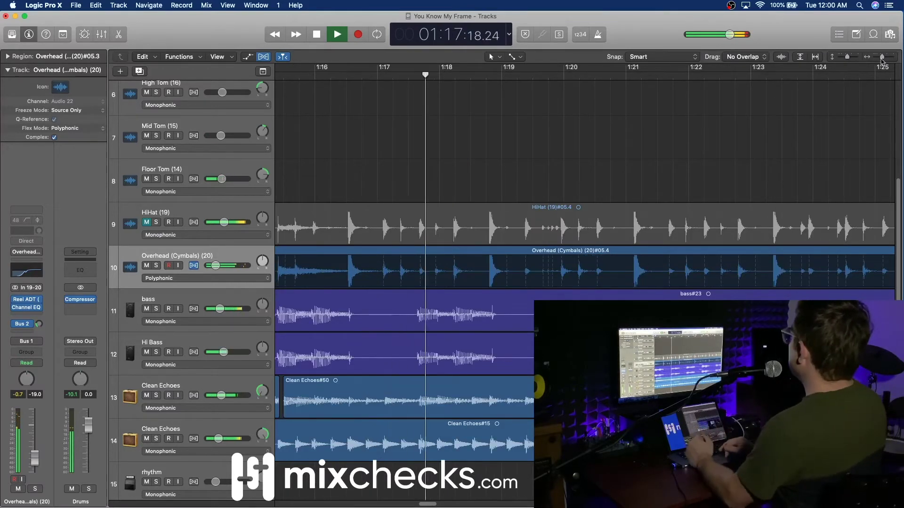
{"action": "left_click_drag", "start_coordinate": [879, 60], "coordinate": [846, 62]}
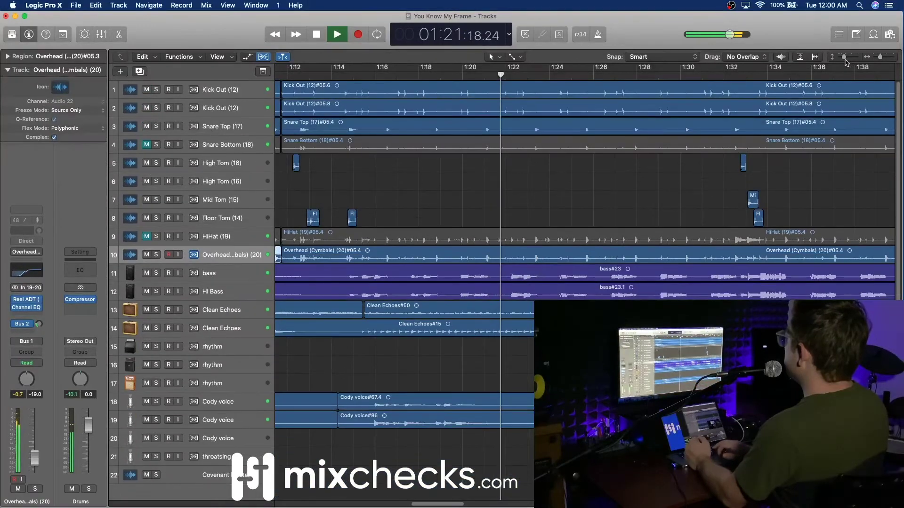
{"action": "scroll", "coordinate": [586, 127], "scroll_direction": "left", "scroll_amount": 6}
{"action": "left_click", "coordinate": [456, 74]}
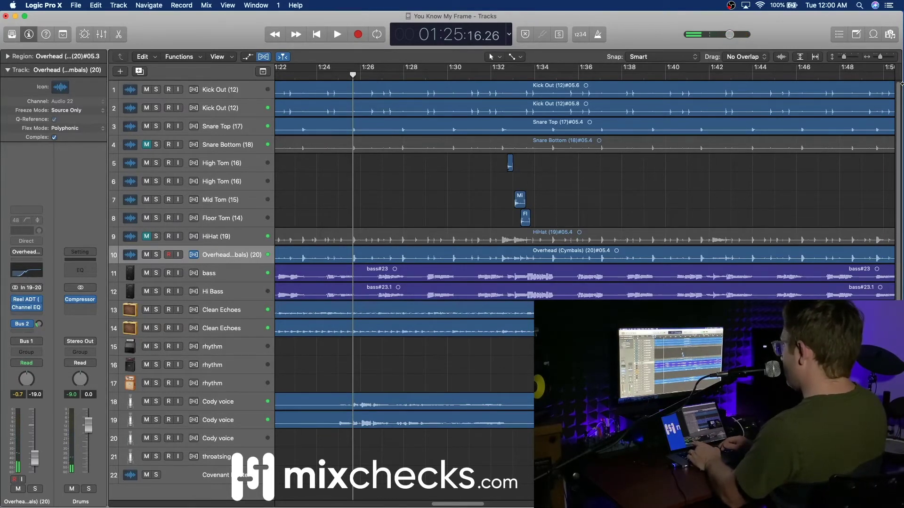
Open the mixer and play on from about 1:25 to review the drum channels through the following sections.
{"action": "key", "text": "x"}
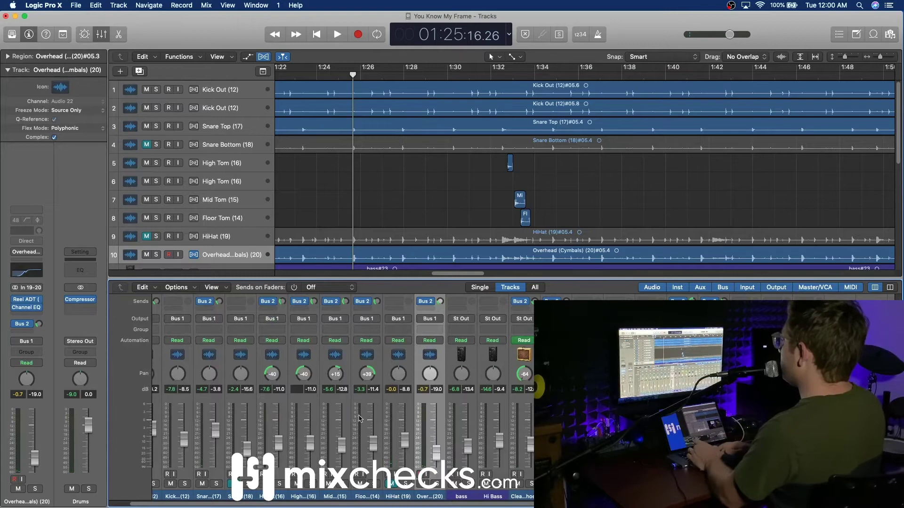
{"action": "scroll", "coordinate": [362, 418], "scroll_direction": "left", "scroll_amount": 3}
{"action": "key", "text": "space"}
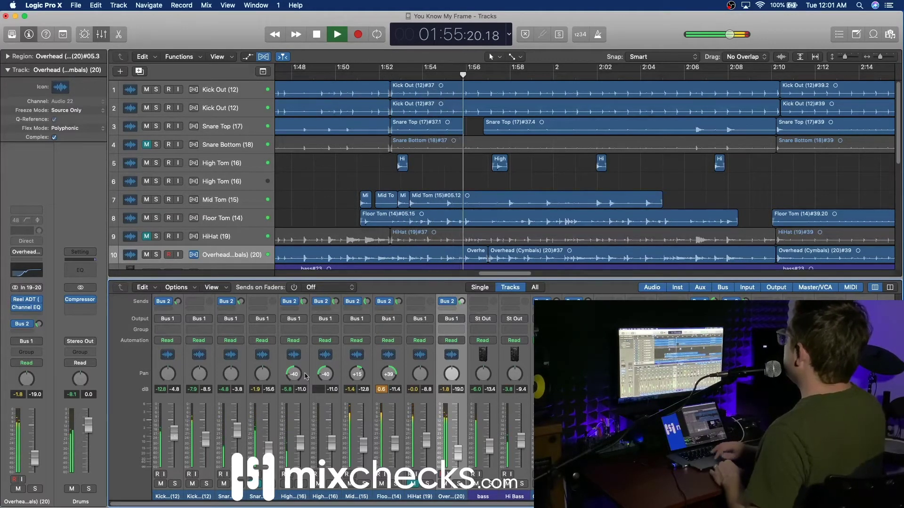
{"action": "left_click_drag", "start_coordinate": [880, 56], "coordinate": [876, 57]}
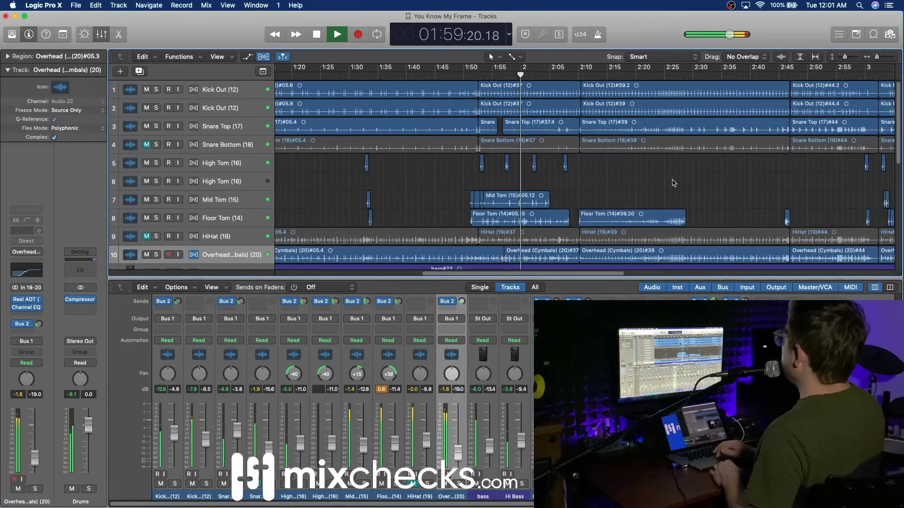
{"action": "scroll", "coordinate": [673, 182], "scroll_direction": "down", "scroll_amount": 5}
{"action": "scroll", "coordinate": [674, 183], "scroll_direction": "up", "scroll_amount": 5}
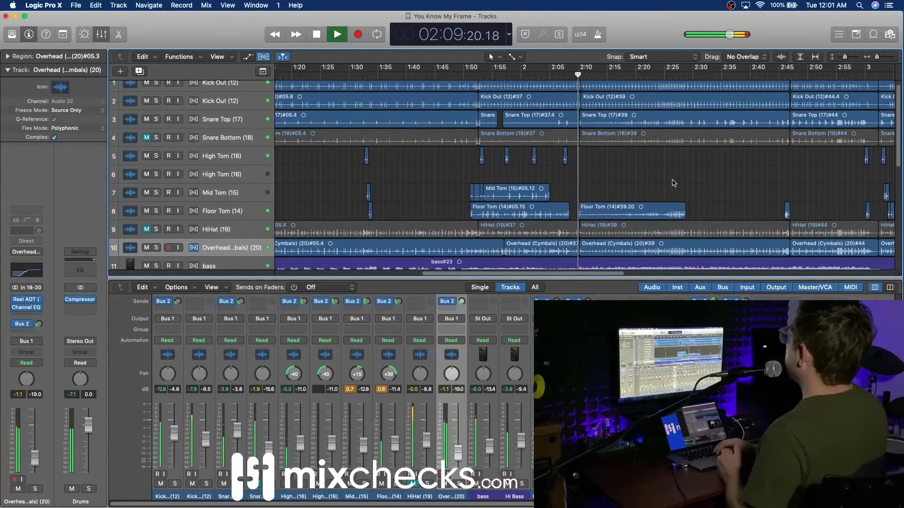
{"action": "scroll", "coordinate": [688, 194], "scroll_direction": "up", "scroll_amount": 1}
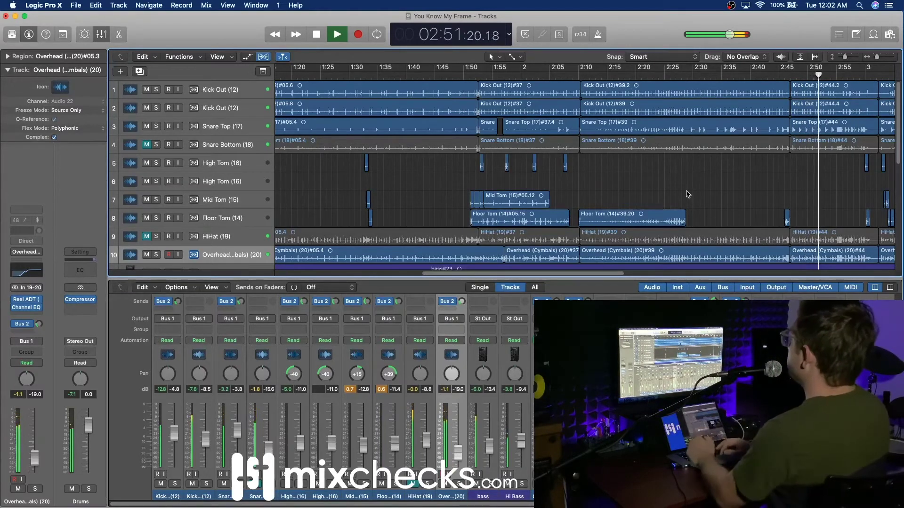
Select the bass track during playback and stop the song at about 3:07.
{"action": "scroll", "coordinate": [426, 119], "scroll_direction": "down", "scroll_amount": 6}
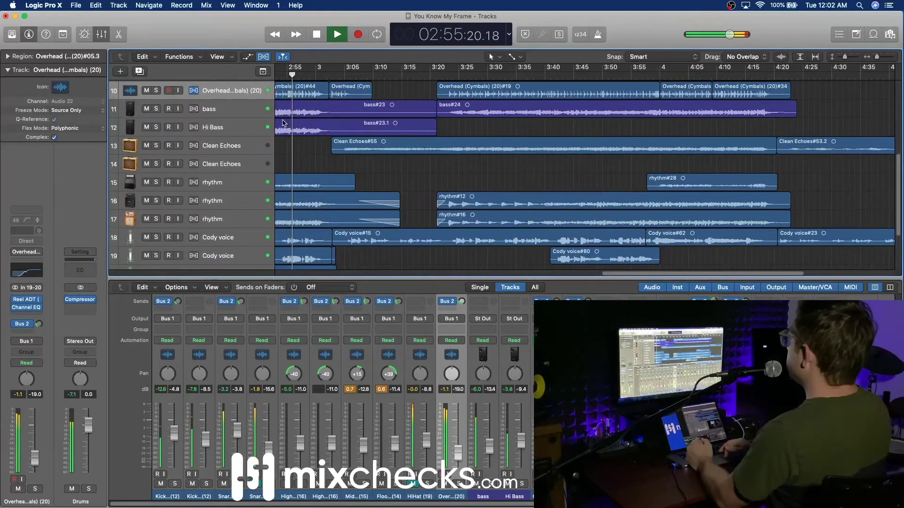
{"action": "left_click", "coordinate": [221, 111]}
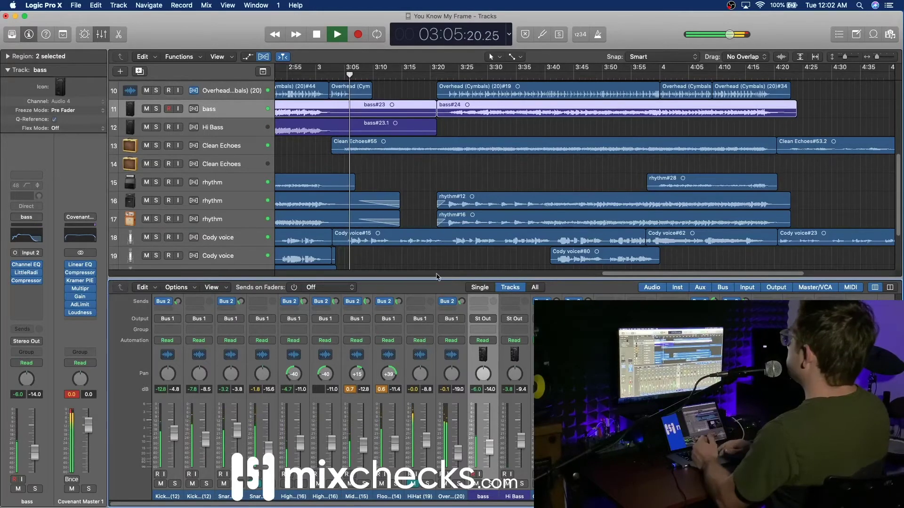
{"action": "scroll", "coordinate": [409, 190], "scroll_direction": "left", "scroll_amount": 5}
{"action": "scroll", "coordinate": [410, 190], "scroll_direction": "up", "scroll_amount": 5}
{"action": "key", "text": "space"}
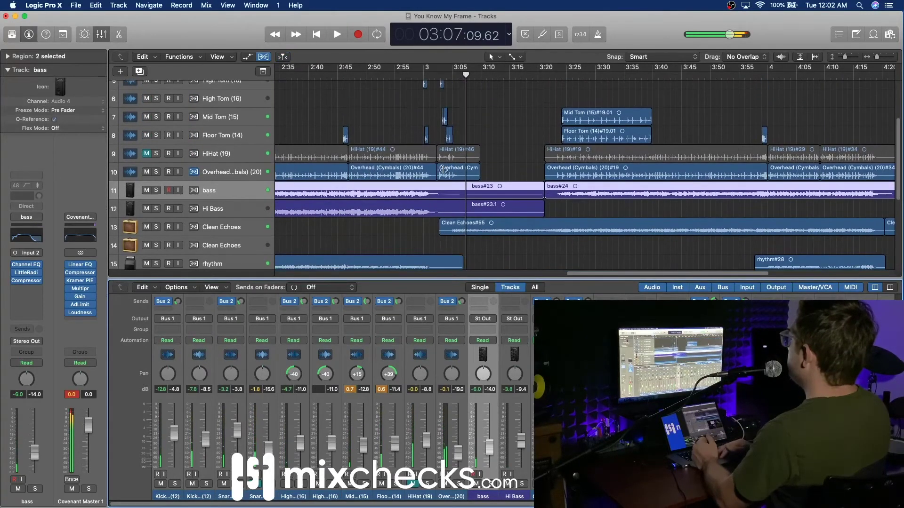
Select the Snare Top track with the playhead at about 2:11, and hide the Flex controls.
{"action": "scroll", "coordinate": [410, 189], "scroll_direction": "left", "scroll_amount": 6}
{"action": "scroll", "coordinate": [471, 167], "scroll_direction": "up", "scroll_amount": 2}
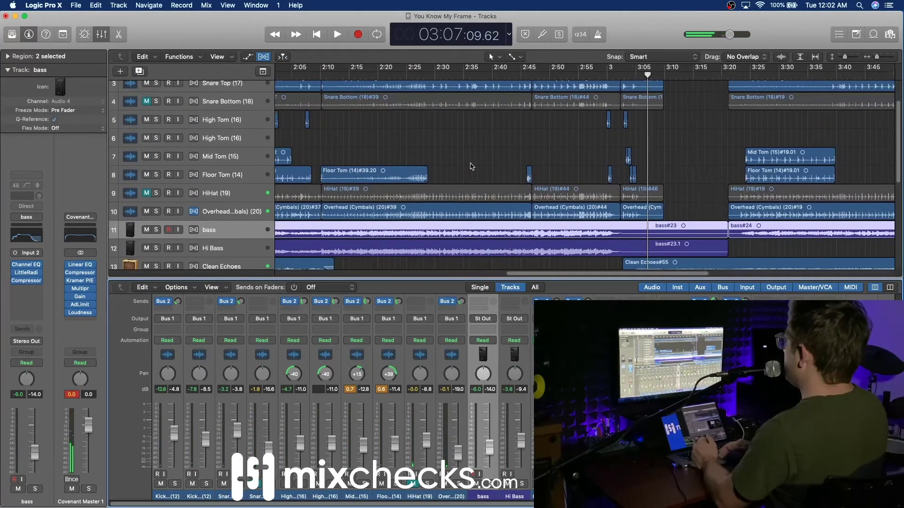
{"action": "scroll", "coordinate": [471, 167], "scroll_direction": "up", "scroll_amount": 2}
{"action": "scroll", "coordinate": [471, 167], "scroll_direction": "left", "scroll_amount": 3}
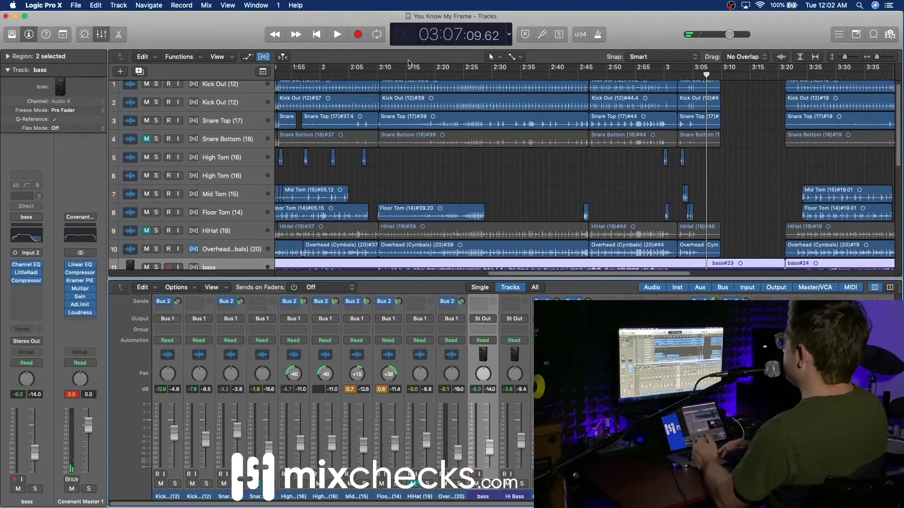
{"action": "left_click", "coordinate": [386, 74]}
{"action": "left_click", "coordinate": [217, 123]}
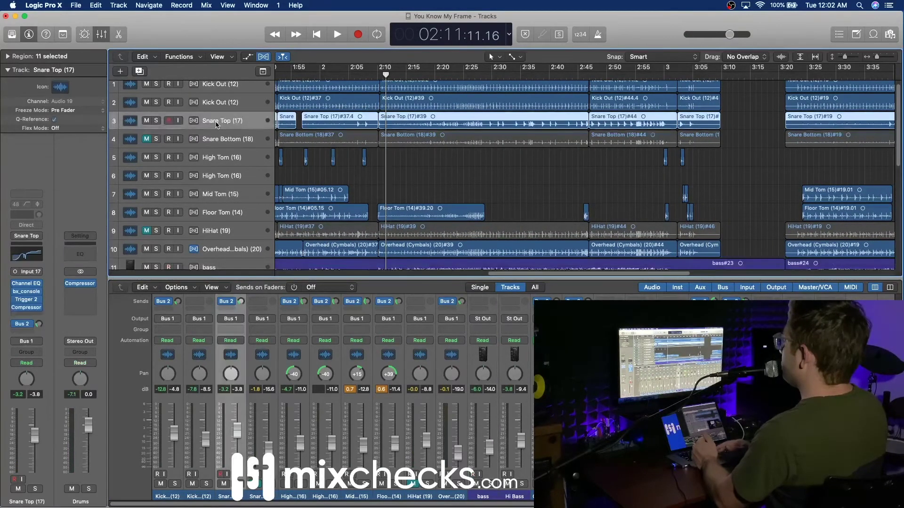
{"action": "left_click", "coordinate": [265, 56]}
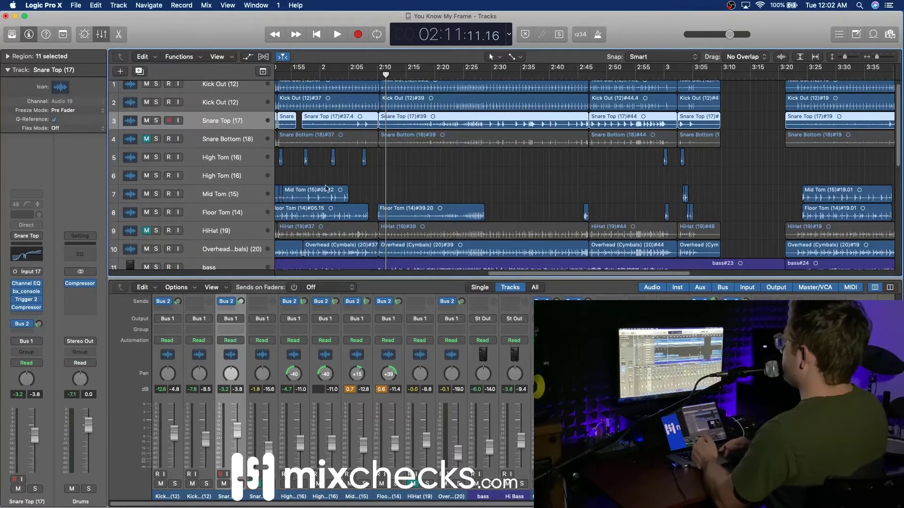
Play the quiet snare passage from about 2:11 to about 2:13 and show the track automation.
{"action": "scroll", "coordinate": [367, 153], "scroll_direction": "up", "scroll_amount": 1}
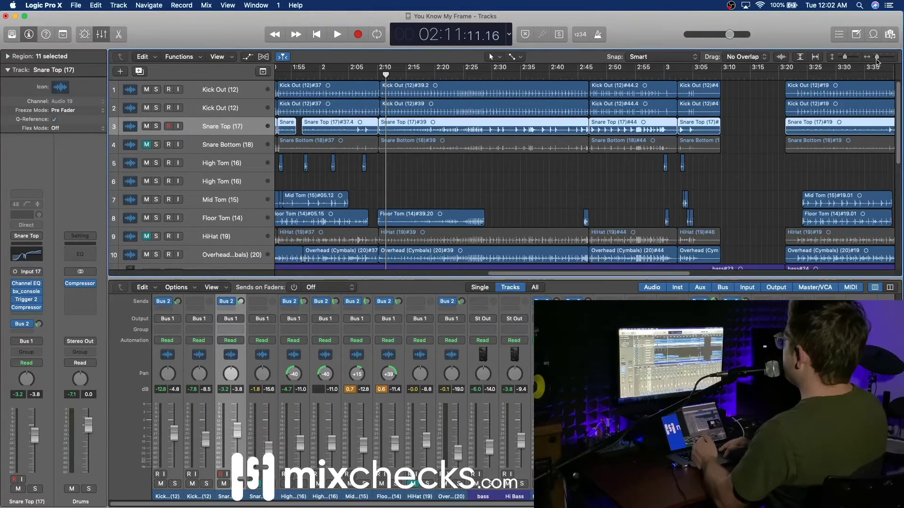
{"action": "left_click_drag", "start_coordinate": [878, 59], "coordinate": [848, 60]}
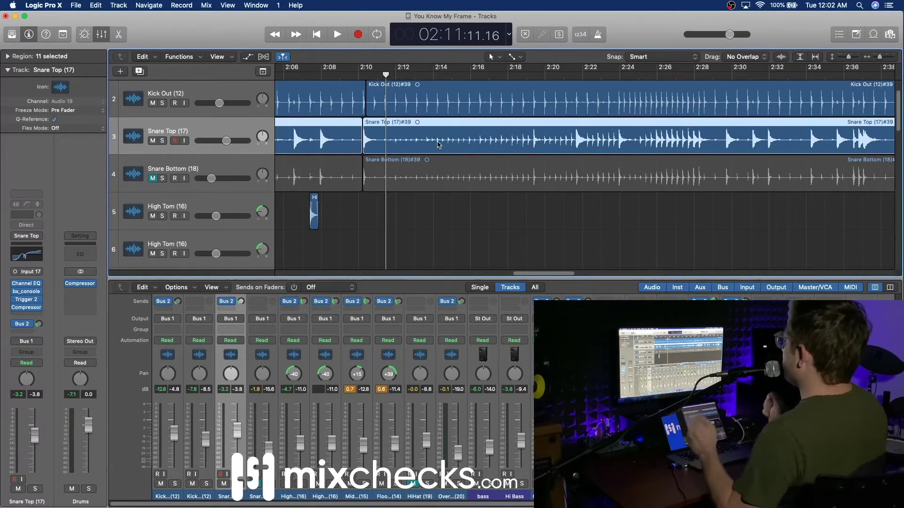
{"action": "key", "text": "space"}
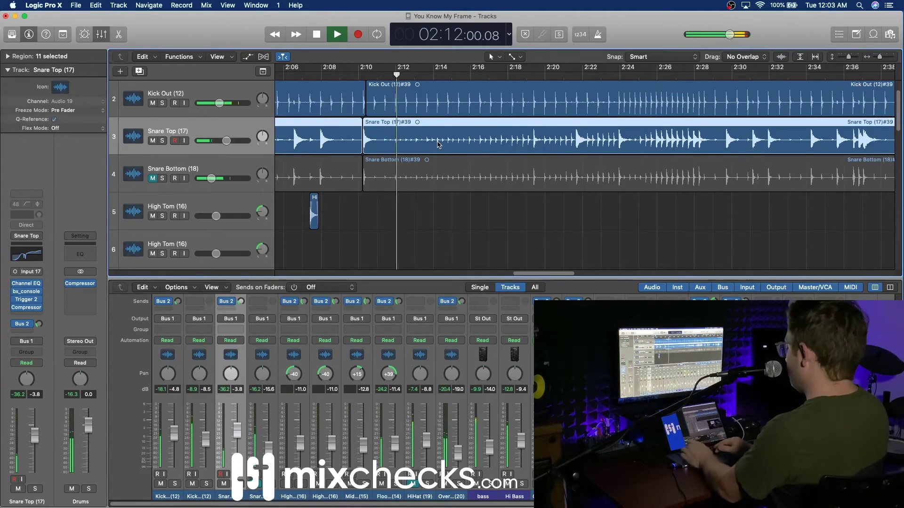
{"action": "key", "text": "a"}
{"action": "key", "text": "space"}
Set the Snare Top track's automation parameter to the Trigger 2 output mix.
{"action": "left_click", "coordinate": [207, 150]}
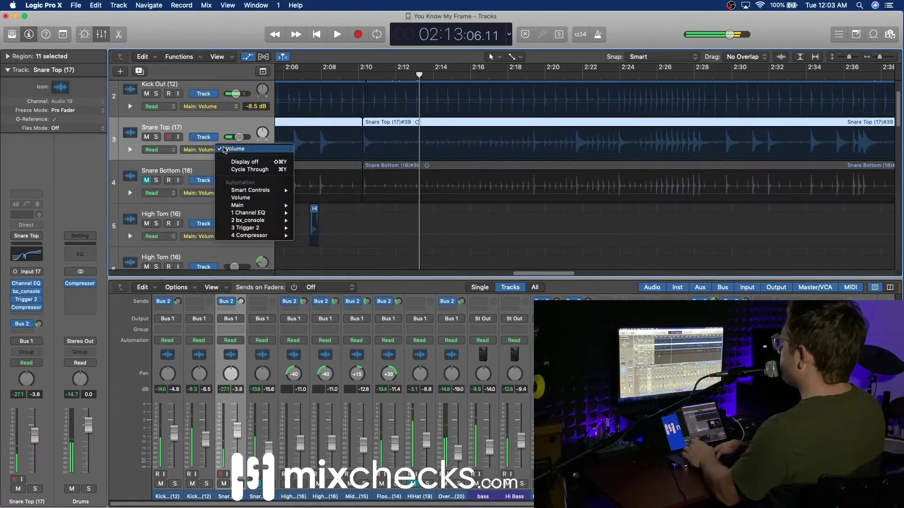
{"action": "mouse_move", "coordinate": [259, 231]}
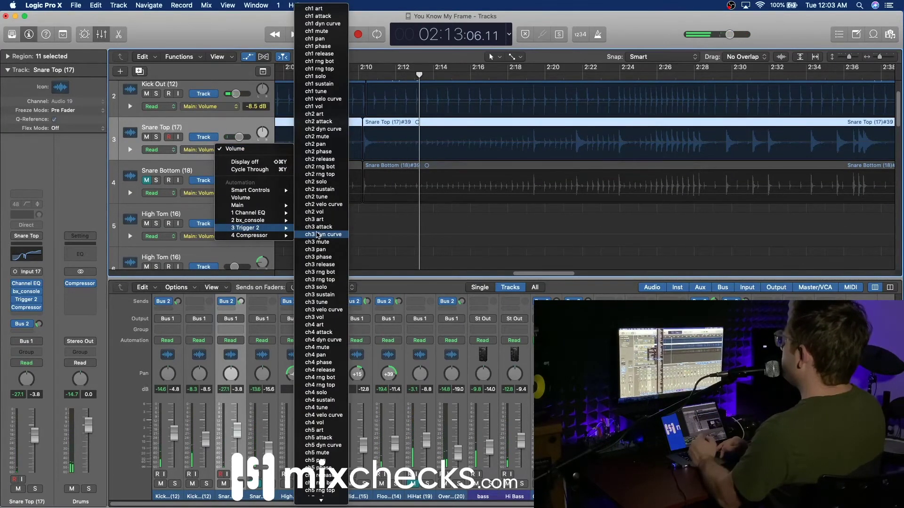
{"action": "mouse_move", "coordinate": [266, 207]}
{"action": "mouse_move", "coordinate": [323, 209]}
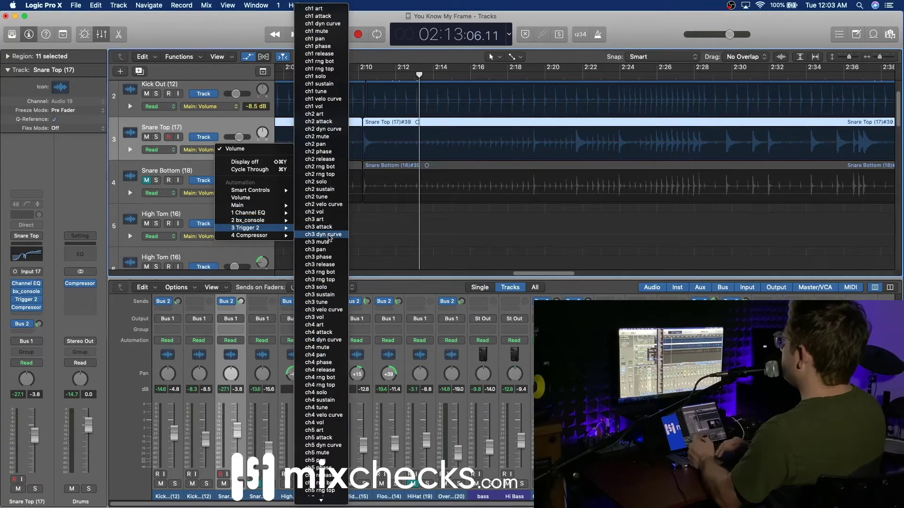
{"action": "scroll", "coordinate": [329, 237], "scroll_direction": "down", "scroll_amount": 10}
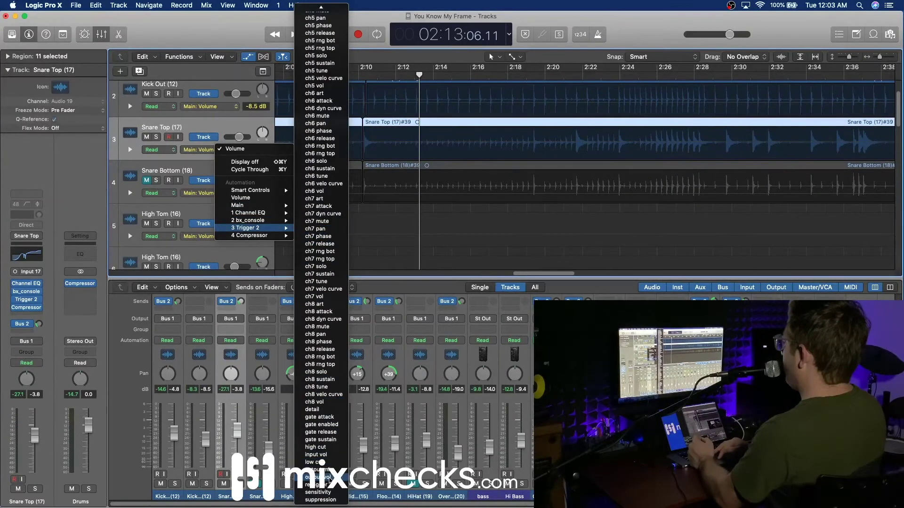
{"action": "left_click", "coordinate": [321, 469]}
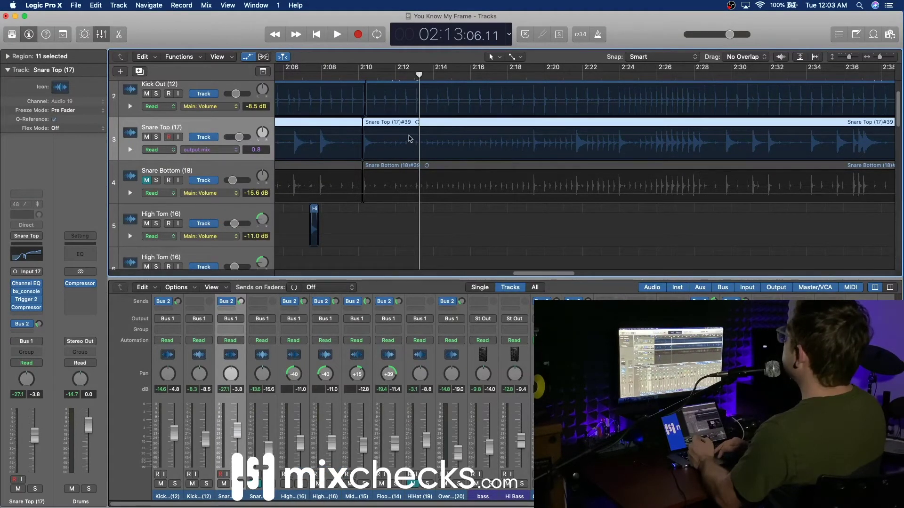
Add output mix automation points on Snare Top and lower the stretch from about 2:11 to about 2:24 to 0.
{"action": "left_click", "coordinate": [409, 137]}
{"action": "left_click", "coordinate": [410, 136]}
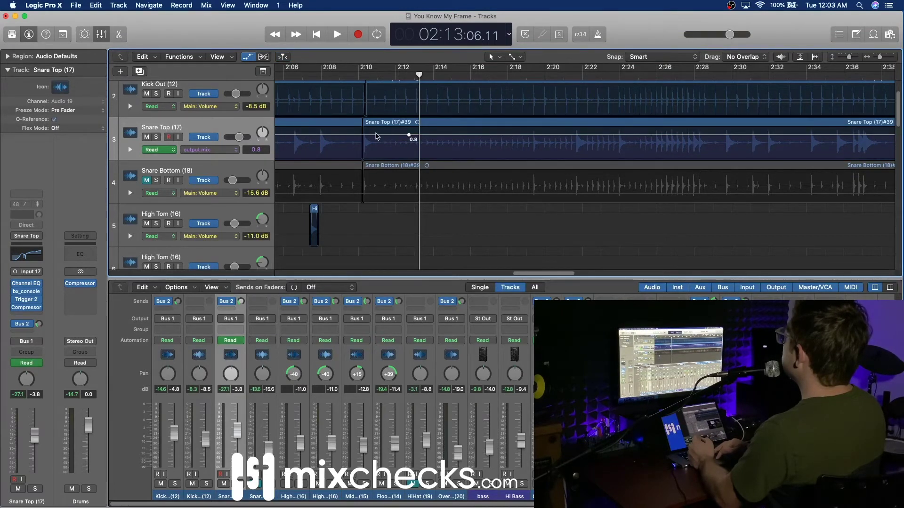
{"action": "left_click", "coordinate": [380, 135]}
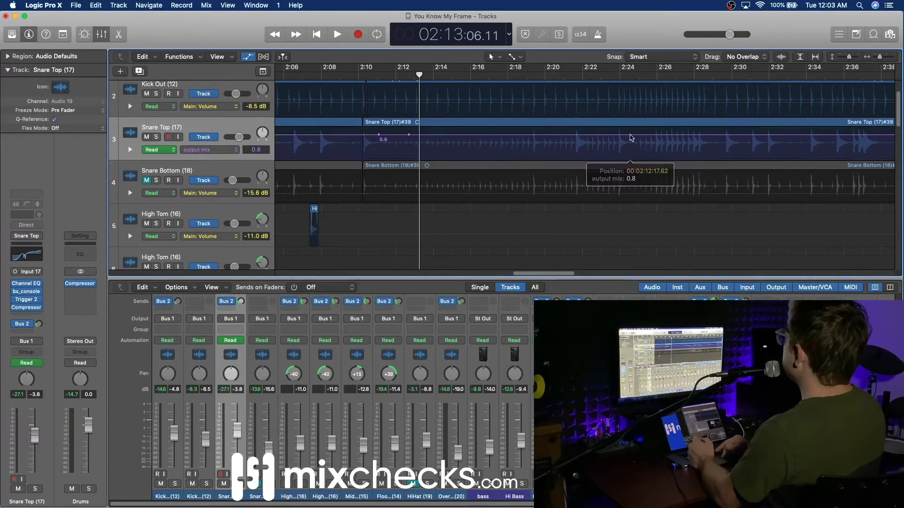
{"action": "left_click_drag", "start_coordinate": [409, 138], "coordinate": [631, 137]}
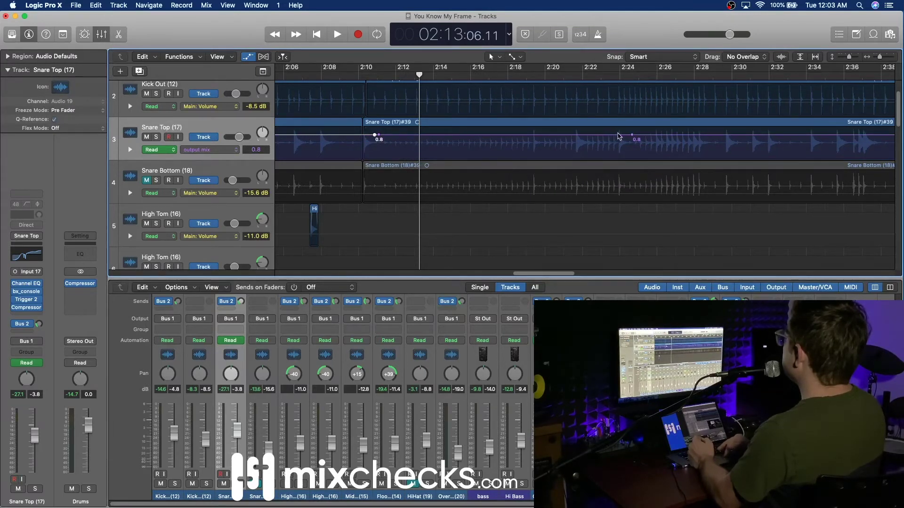
{"action": "left_click_drag", "start_coordinate": [604, 138], "coordinate": [605, 182]}
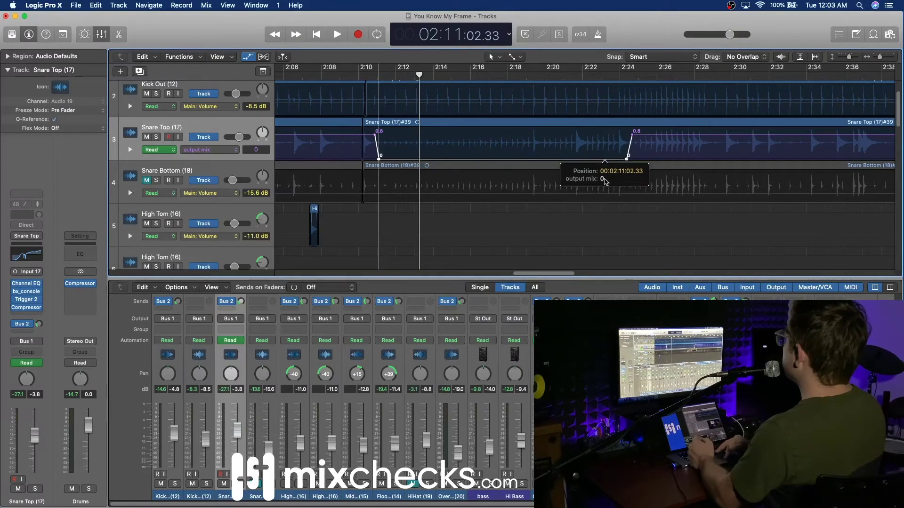
{"action": "left_click_drag", "start_coordinate": [606, 183], "coordinate": [606, 181]}
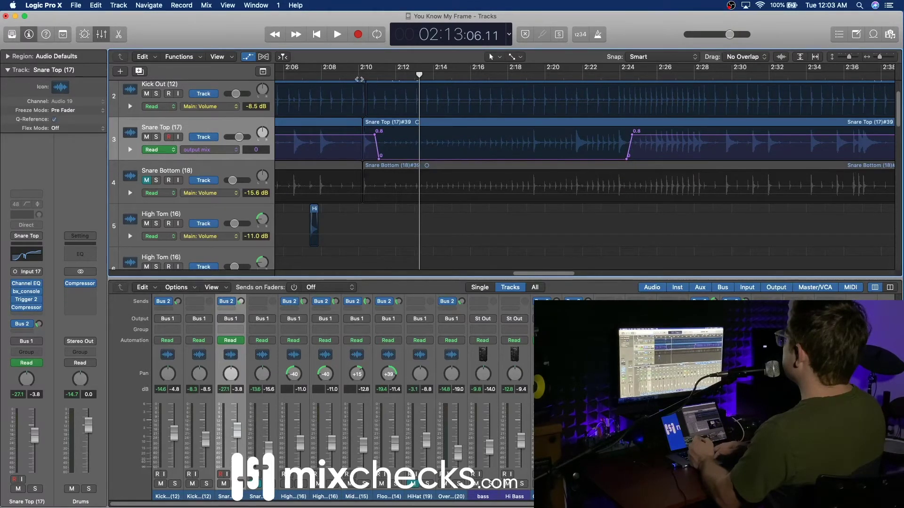
Play the song from about 2:09 to about 2:28 to check the Snare Top output mix automation.
{"action": "left_click", "coordinate": [352, 77]}
{"action": "key", "text": "space"}
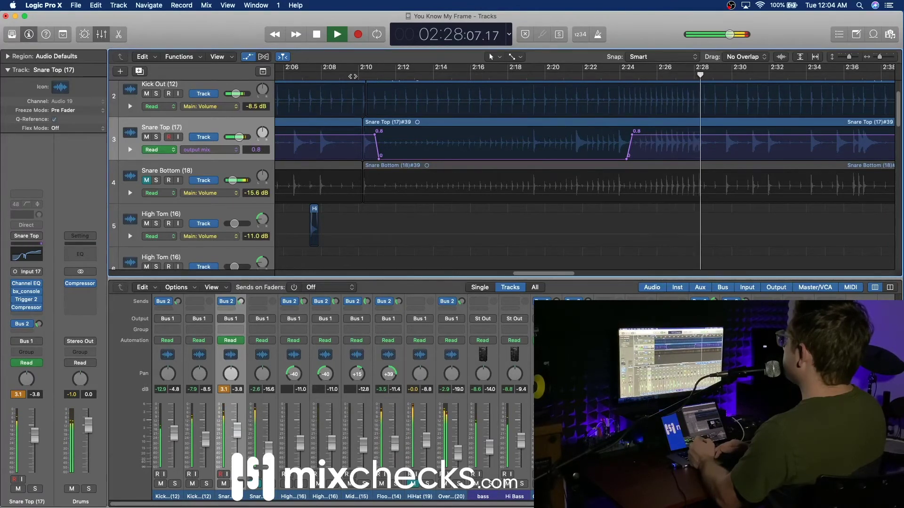
{"action": "key", "text": "space"}
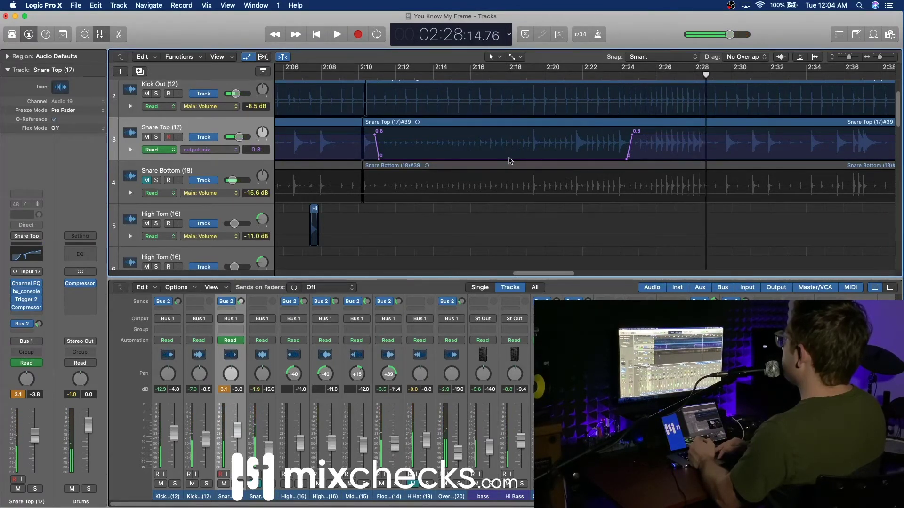
Move the end of the zero output mix stretch back to about 2:16, making a gradual ramp up to 0.8, and play from about 2:10.
{"action": "left_click_drag", "start_coordinate": [628, 159], "coordinate": [496, 159]}
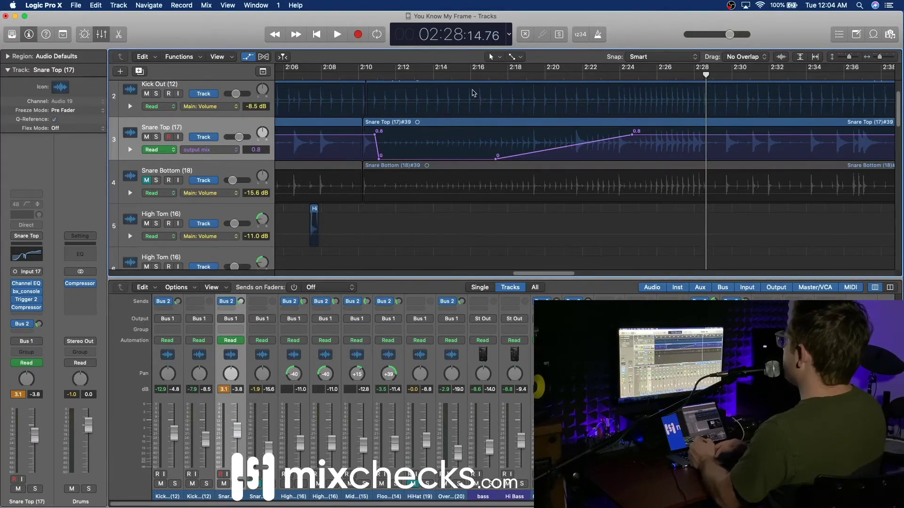
{"action": "left_click_drag", "start_coordinate": [496, 161], "coordinate": [486, 163]}
{"action": "left_click", "coordinate": [375, 74]}
{"action": "key", "text": "space"}
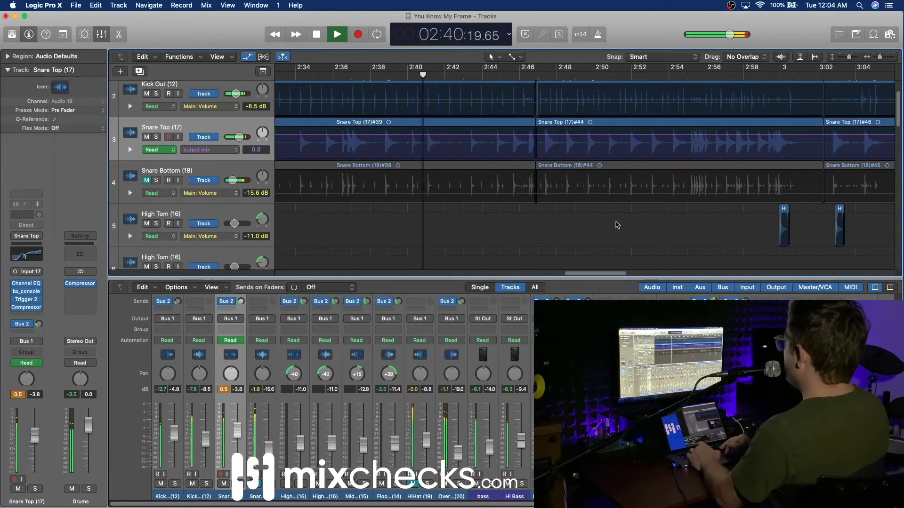
Close the mixer and hide the automation during playback, reviewing the drums with all tracks in view up to about 3:04.
{"action": "key", "text": "x"}
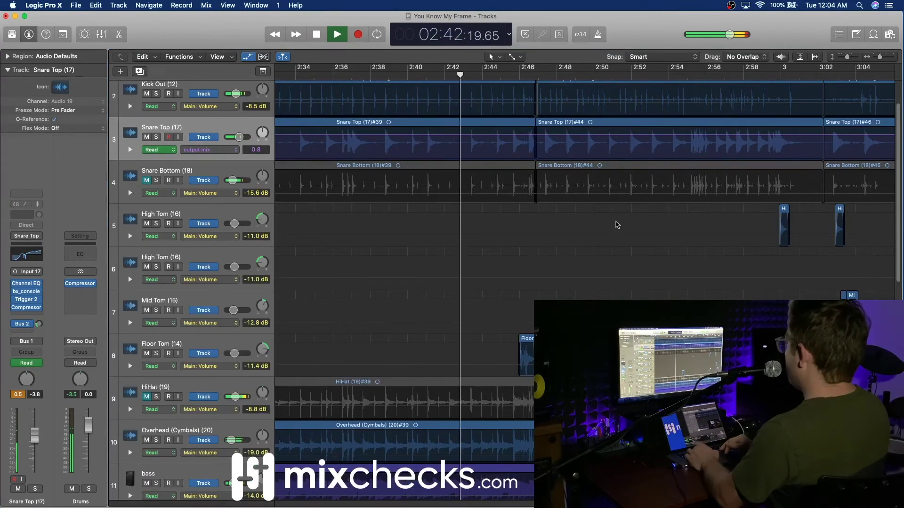
{"action": "key", "text": "a"}
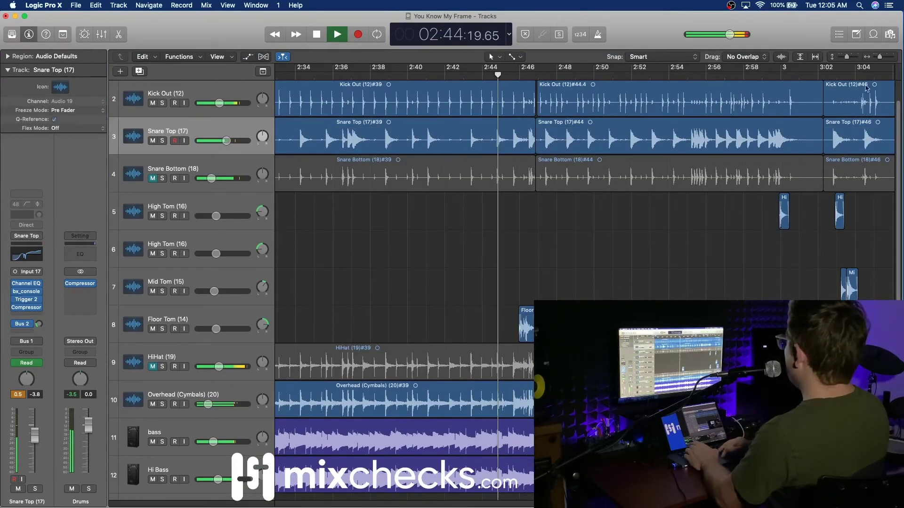
{"action": "left_click_drag", "start_coordinate": [881, 57], "coordinate": [841, 58]}
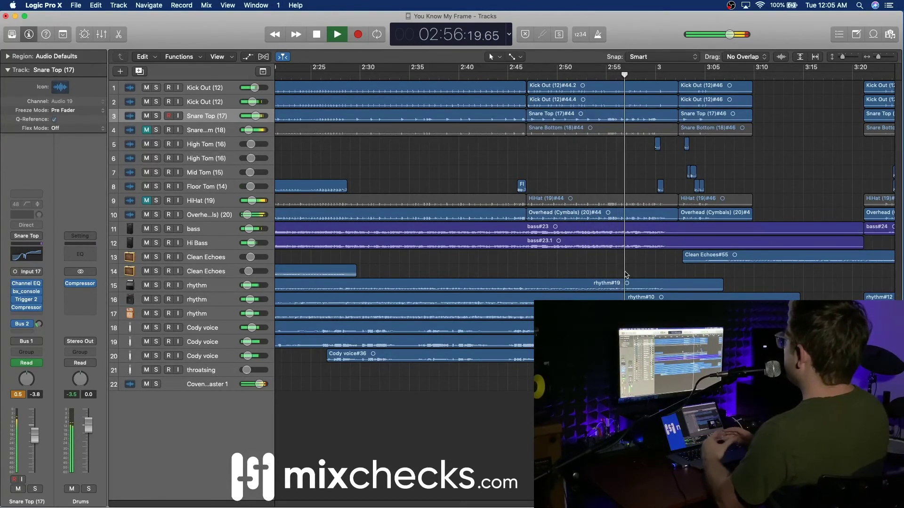
{"action": "scroll", "coordinate": [684, 215], "scroll_direction": "right", "scroll_amount": 6}
{"action": "scroll", "coordinate": [684, 215], "scroll_direction": "left", "scroll_amount": 4}
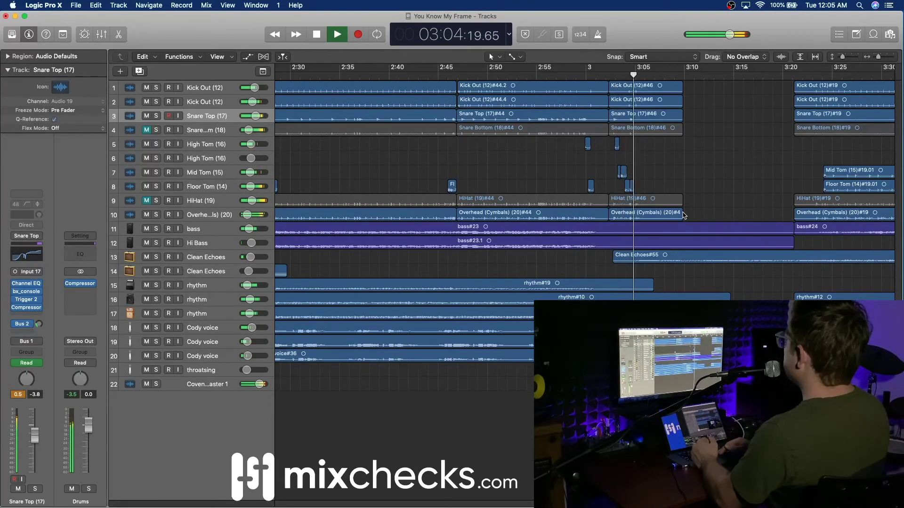
Stop playback, show the track automation again and play the tom fill from just before 3:03 to about 3:04.
{"action": "left_click_drag", "start_coordinate": [878, 58], "coordinate": [888, 63]}
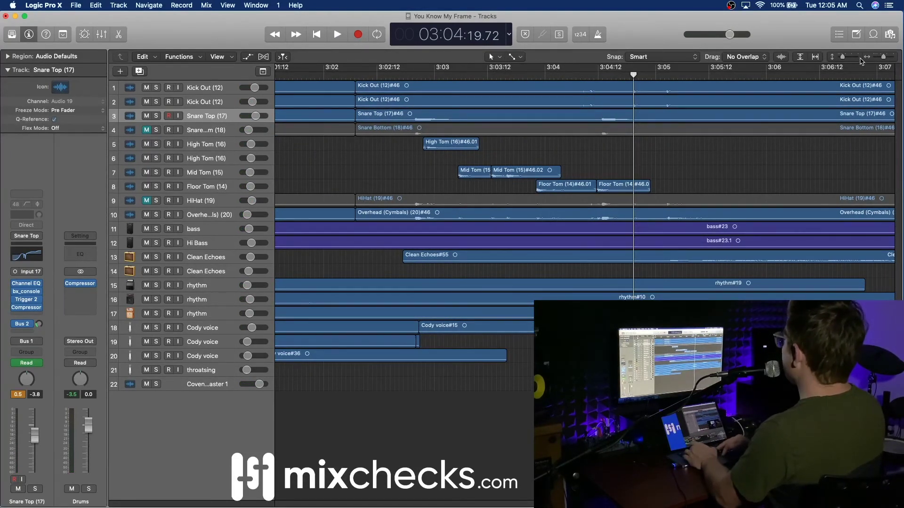
{"action": "left_click_drag", "start_coordinate": [882, 56], "coordinate": [846, 57]}
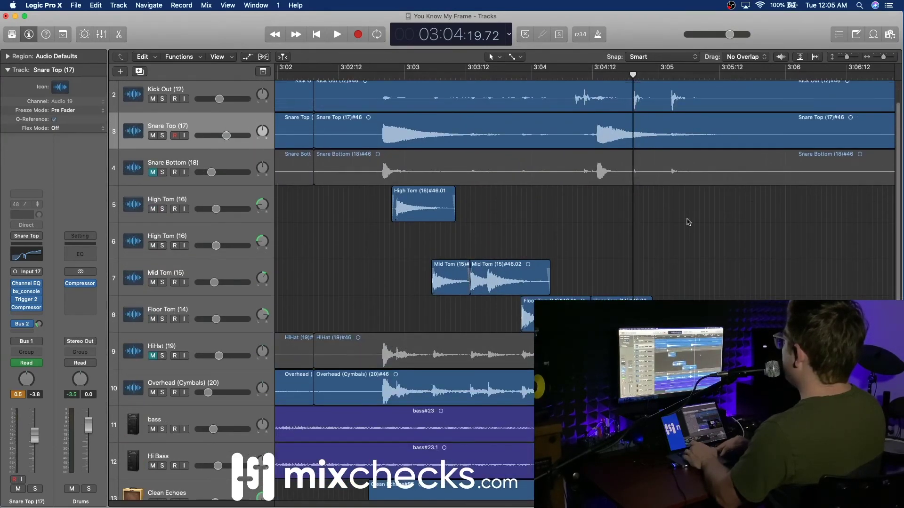
{"action": "key", "text": "a"}
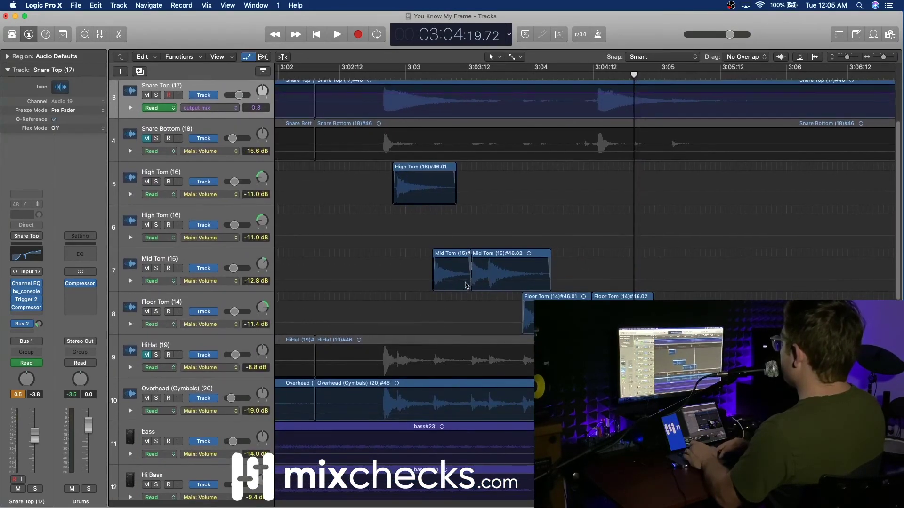
{"action": "double_click", "coordinate": [370, 78]}
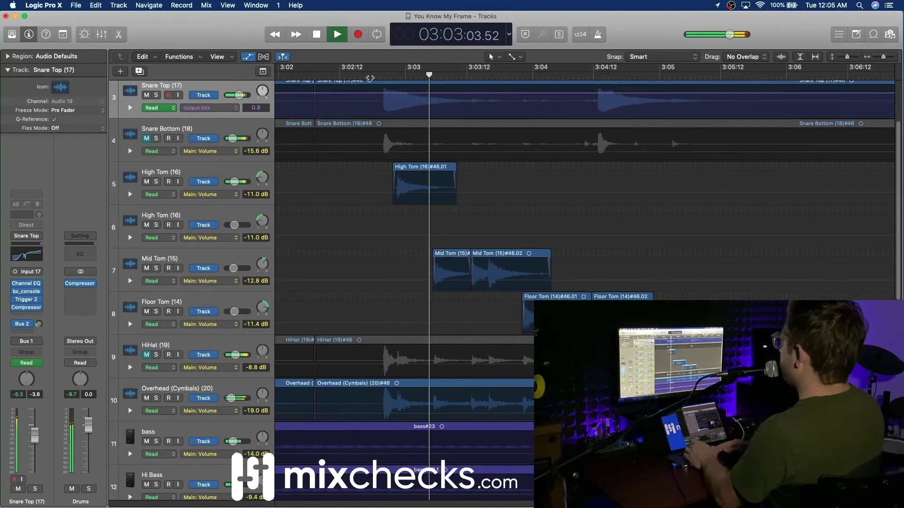
{"action": "key", "text": "space"}
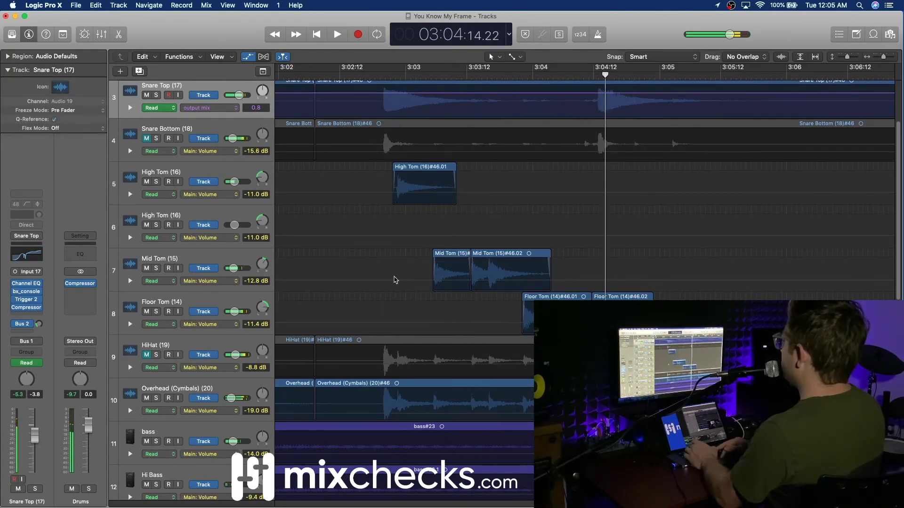
Add volume automation points around the two Mid Tom regions near 3:03, lower that stretch to -15.1 dB and replay the fill.
{"action": "left_click", "coordinate": [428, 282]}
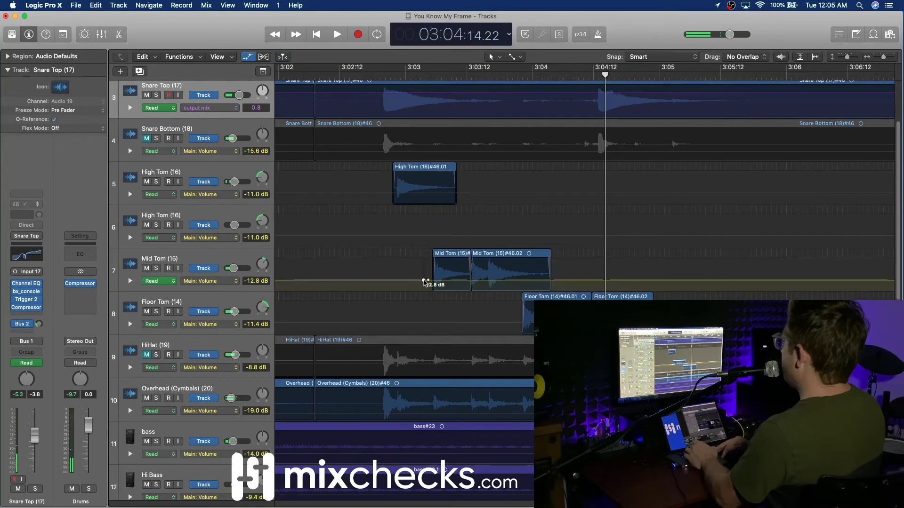
{"action": "left_click", "coordinate": [557, 281]}
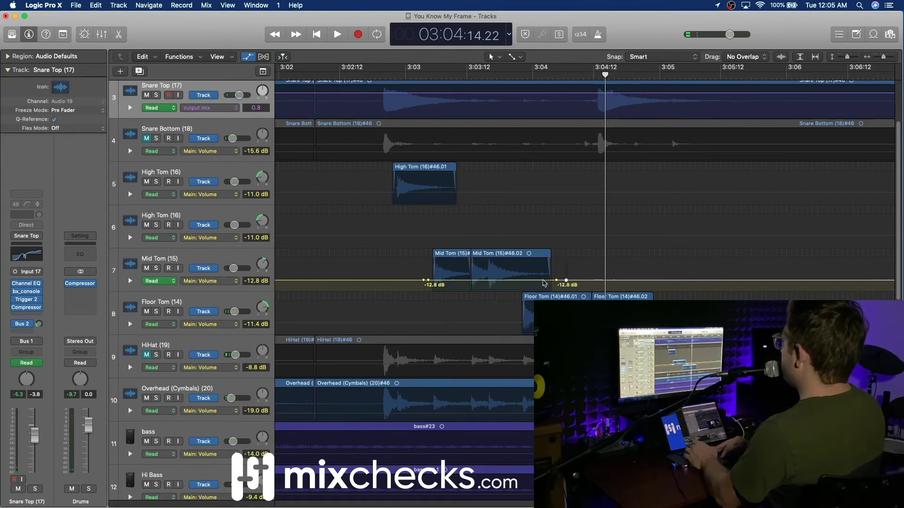
{"action": "left_click", "coordinate": [544, 282]}
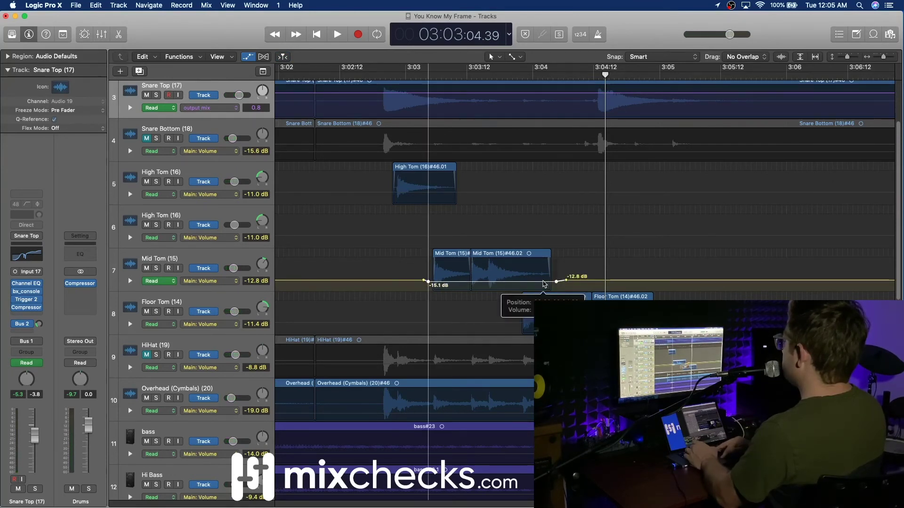
{"action": "key", "text": "space"}
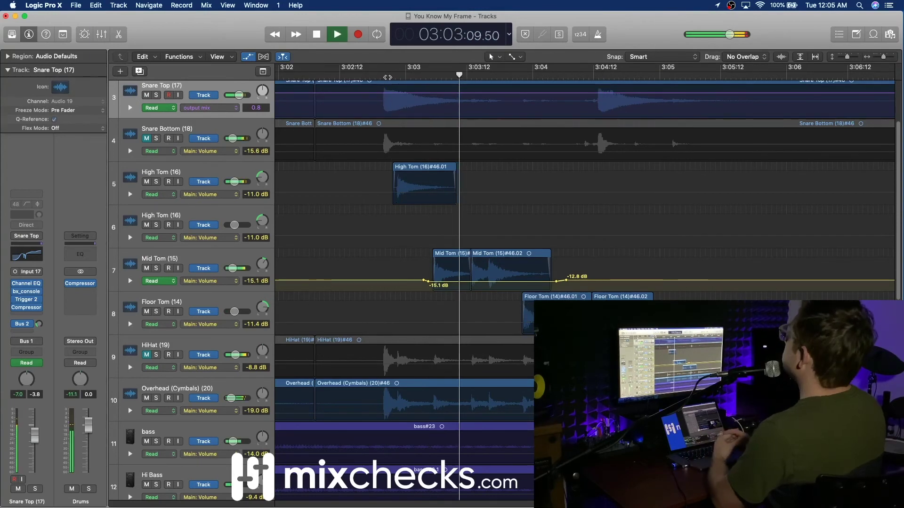
{"action": "key", "text": "space"}
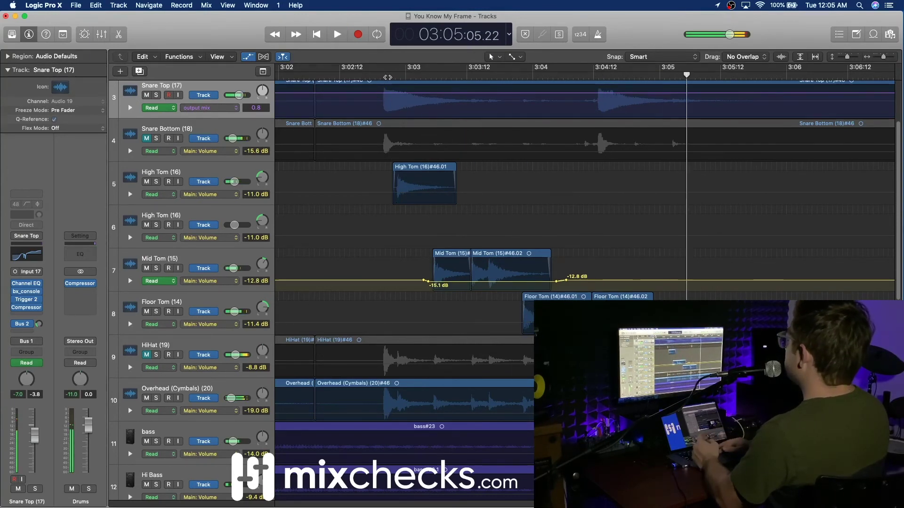
Lower the Mid Tom volume stretch further to -16.8 dB, replay the fill from just before 3:03 and play on past 3:07.
{"action": "left_click", "coordinate": [517, 285]}
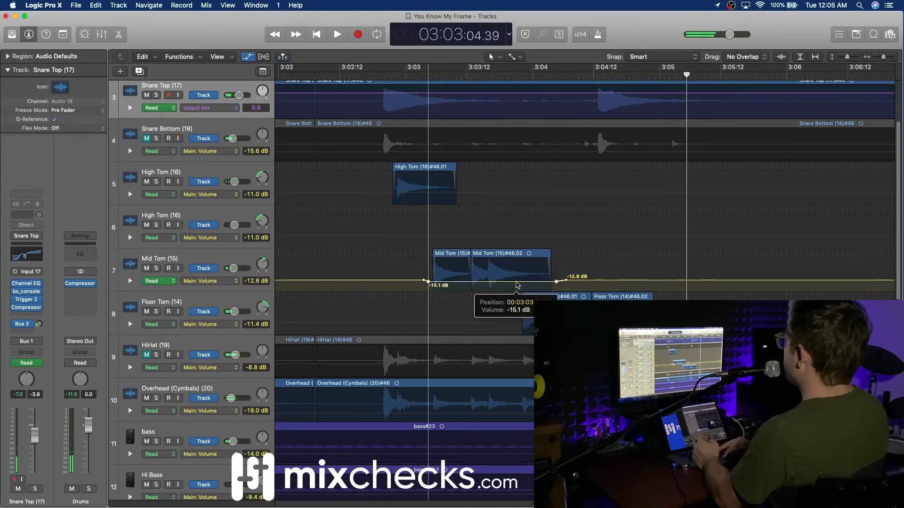
{"action": "left_click", "coordinate": [372, 75]}
{"action": "key", "text": "space"}
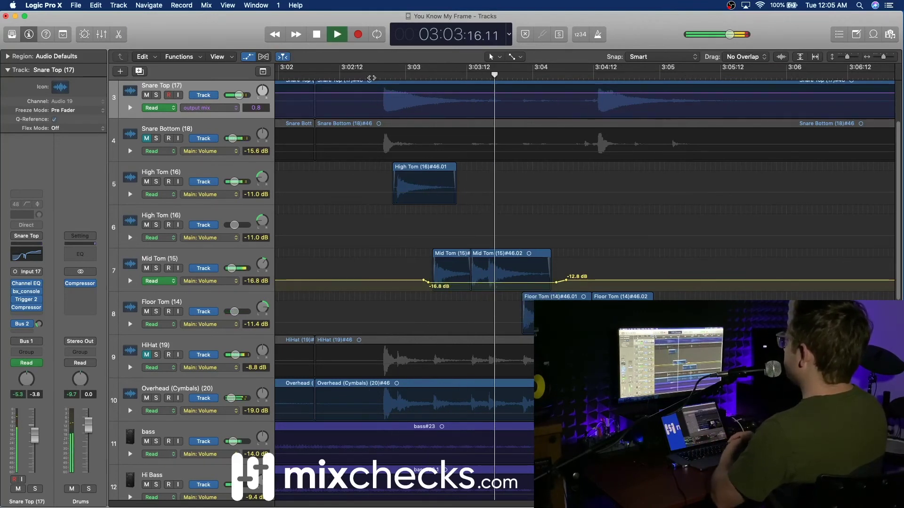
{"action": "key", "text": "space"}
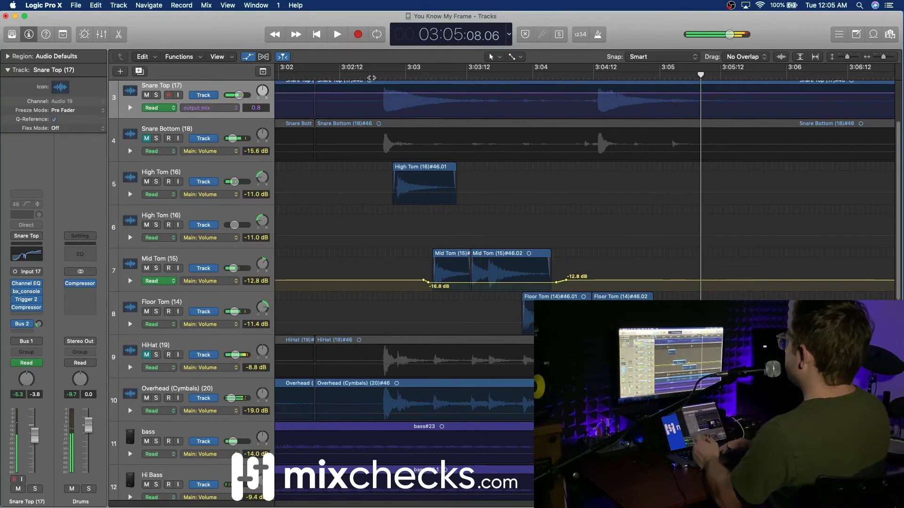
{"action": "key", "text": "space"}
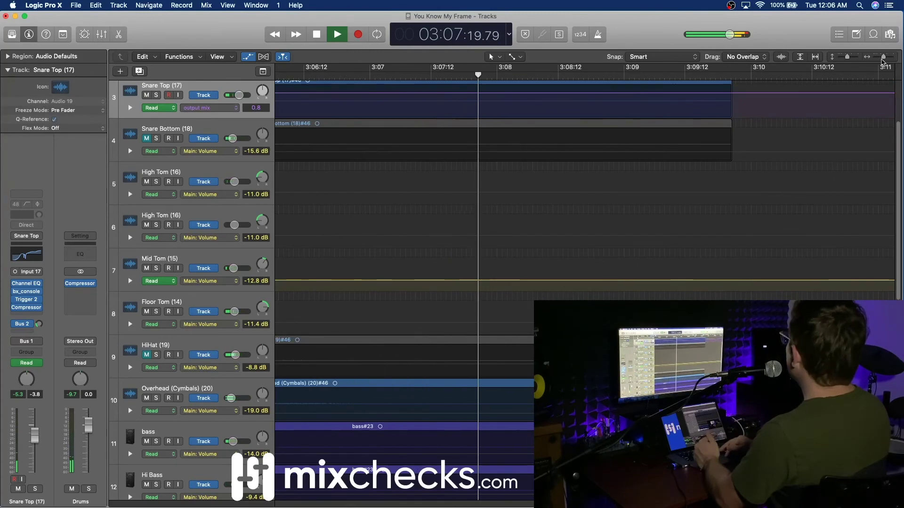
Hide the automation and fit all tracks in view, reviewing the arrangement during playback up to about 4:02, then stop.
{"action": "left_click_drag", "start_coordinate": [882, 60], "coordinate": [846, 60]}
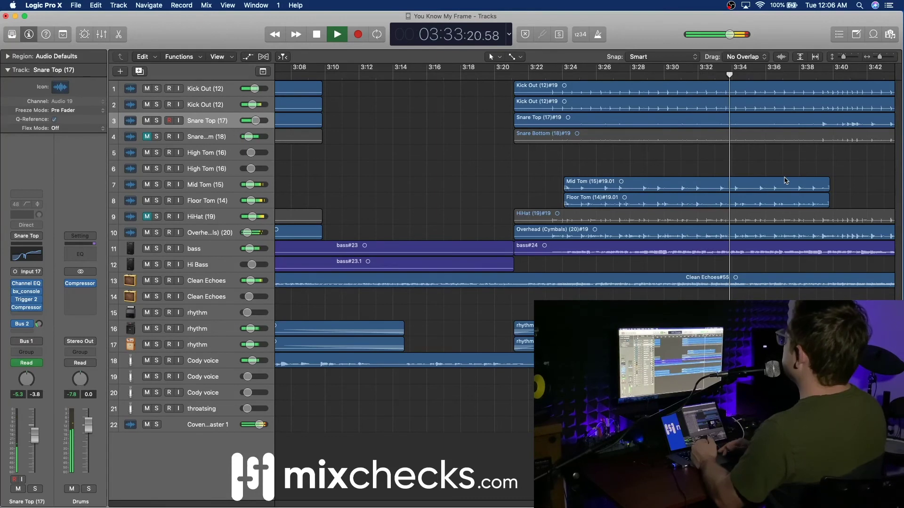
{"action": "scroll", "coordinate": [772, 198], "scroll_direction": "right", "scroll_amount": 5}
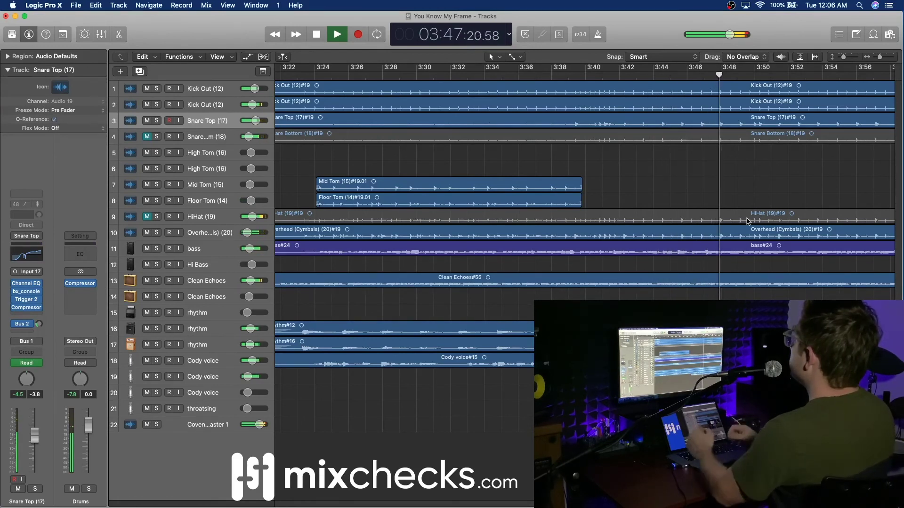
{"action": "scroll", "coordinate": [567, 276], "scroll_direction": "left", "scroll_amount": 10}
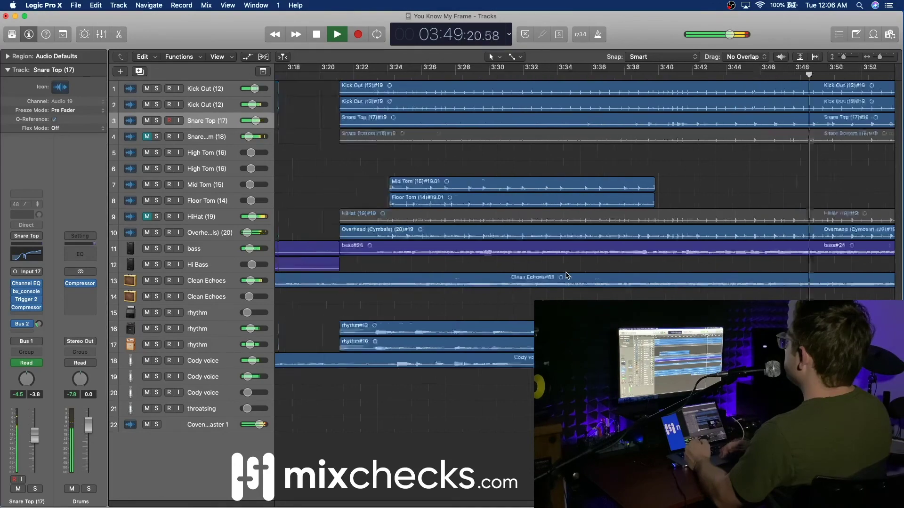
{"action": "scroll", "coordinate": [568, 276], "scroll_direction": "left", "scroll_amount": 20}
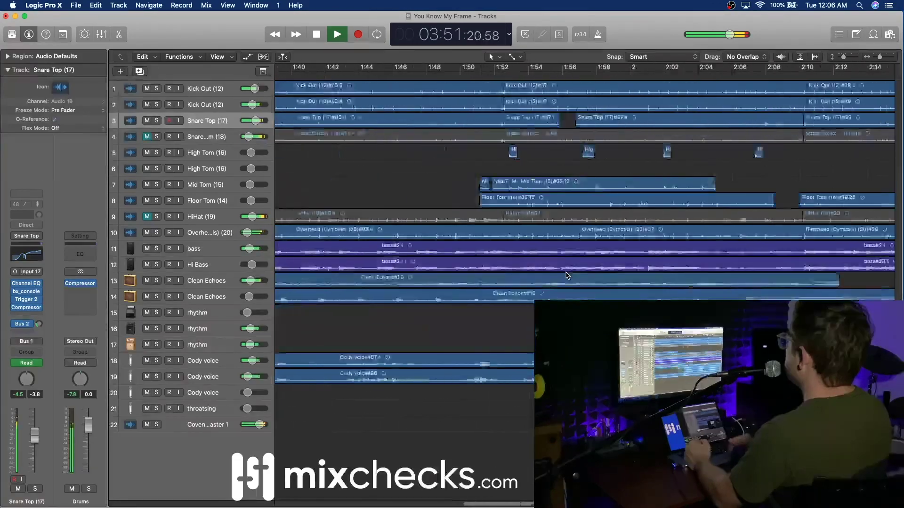
{"action": "scroll", "coordinate": [568, 276], "scroll_direction": "right", "scroll_amount": 18}
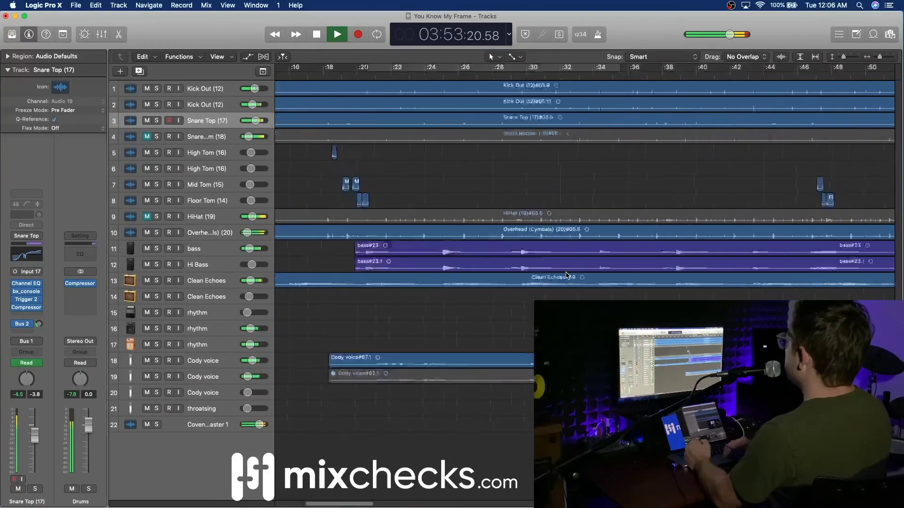
{"action": "scroll", "coordinate": [567, 276], "scroll_direction": "right", "scroll_amount": 20}
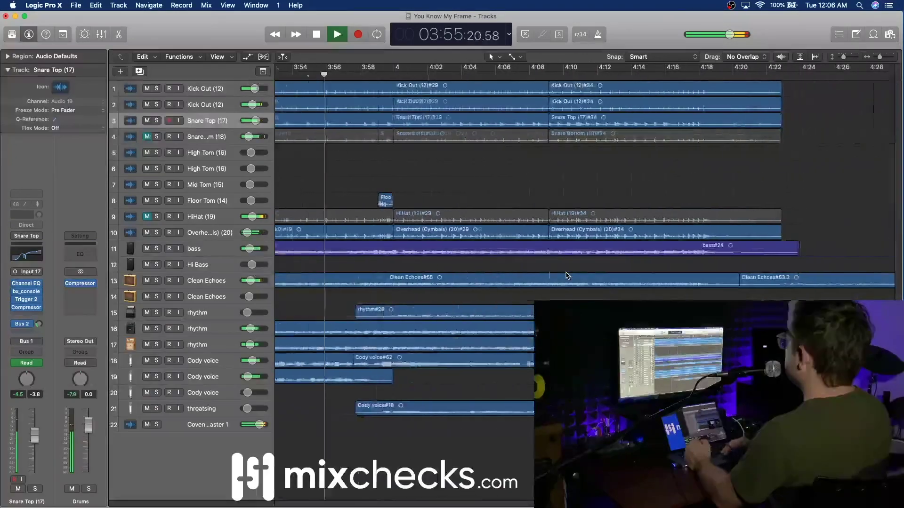
{"action": "scroll", "coordinate": [567, 276], "scroll_direction": "left", "scroll_amount": 5}
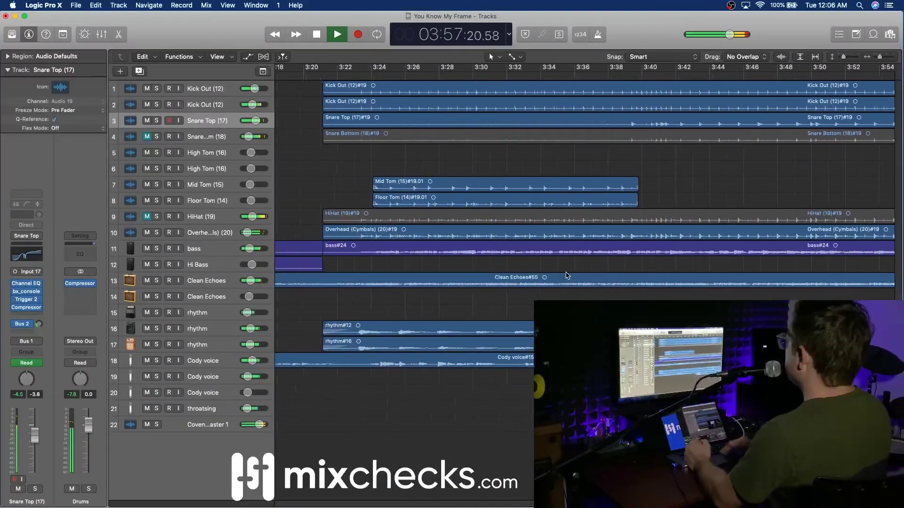
{"action": "scroll", "coordinate": [567, 276], "scroll_direction": "right", "scroll_amount": 8}
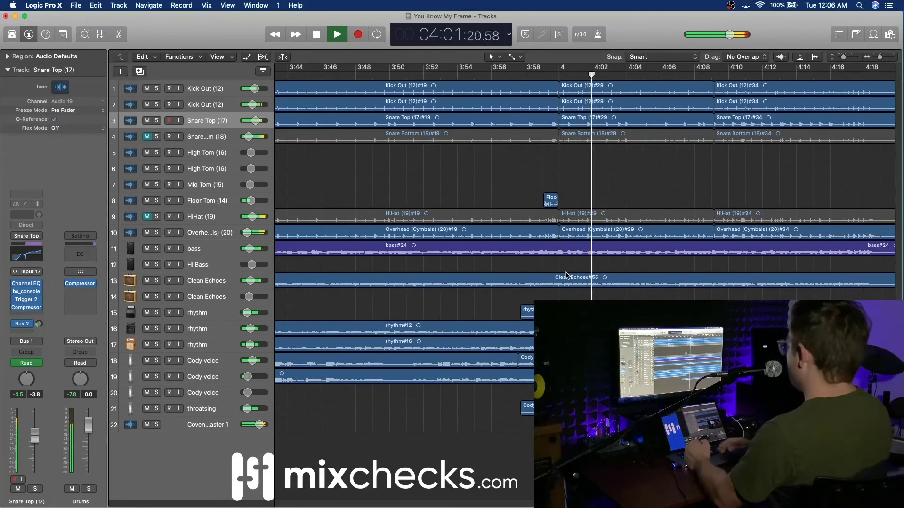
{"action": "key", "text": "space"}
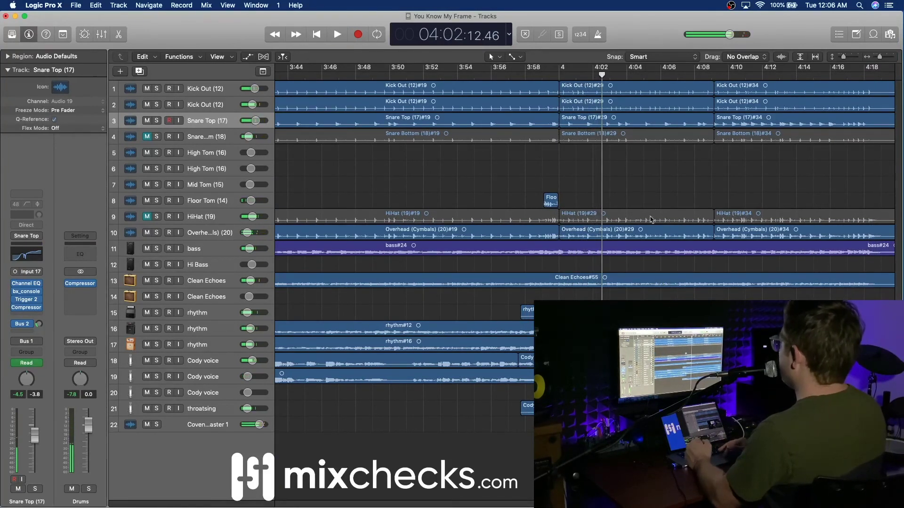
Replay the section from about 3:56 to just after 4:00 with the drum tracks enlarged to inspect their waveforms.
{"action": "left_click", "coordinate": [507, 71]}
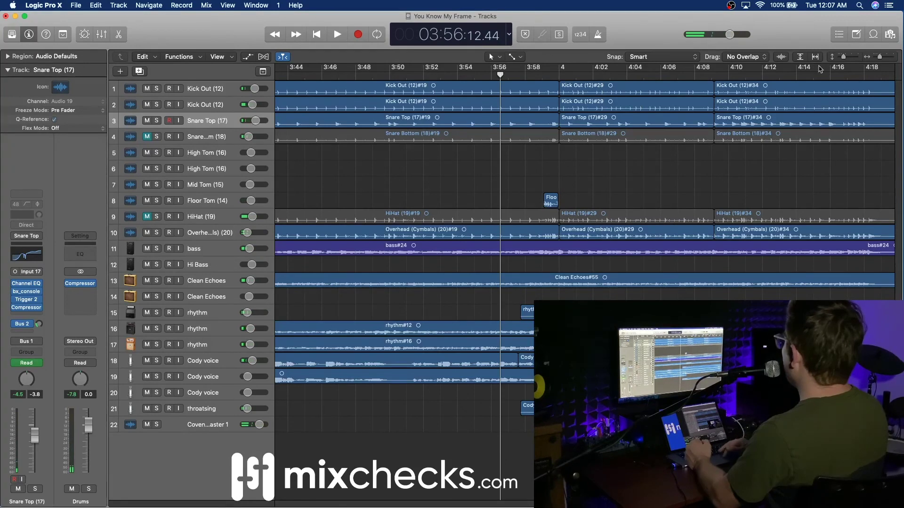
{"action": "left_click", "coordinate": [880, 59]}
{"action": "key", "text": "space"}
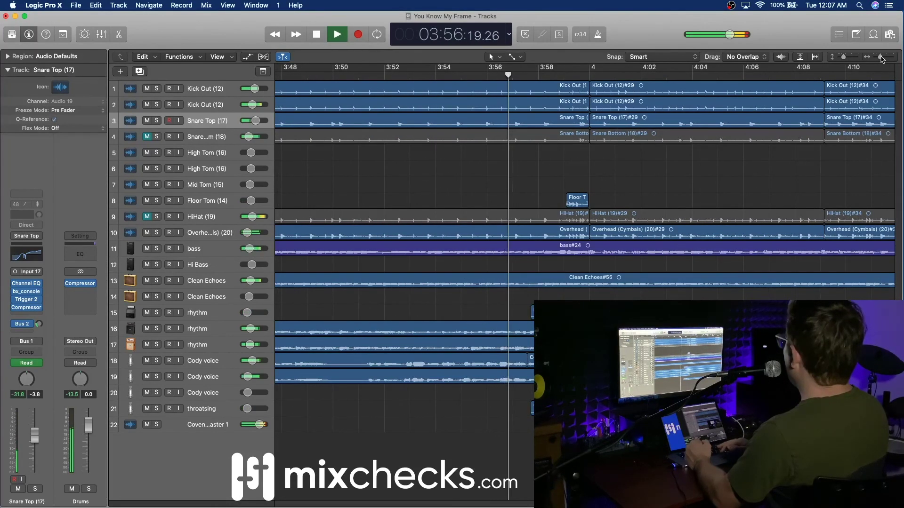
{"action": "left_click_drag", "start_coordinate": [844, 57], "coordinate": [846, 57]}
{"action": "key", "text": "space"}
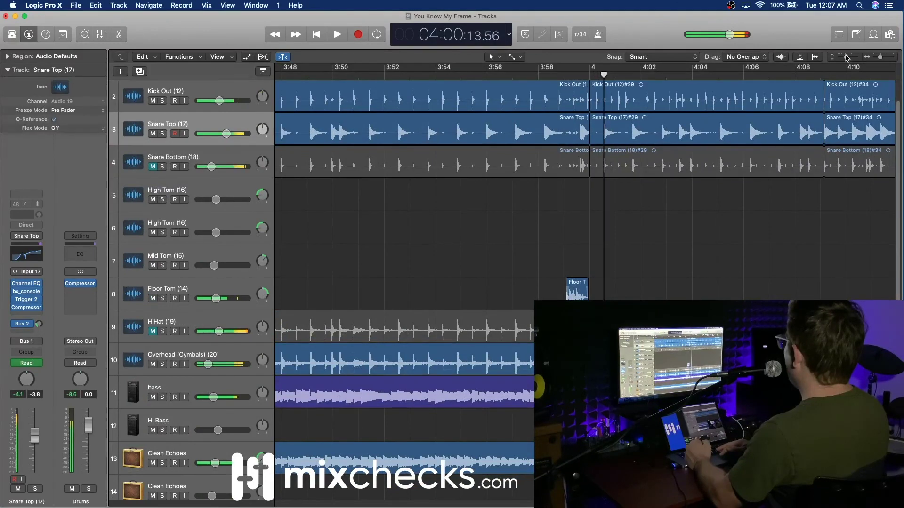
{"action": "scroll", "coordinate": [704, 225], "scroll_direction": "up", "scroll_amount": 2}
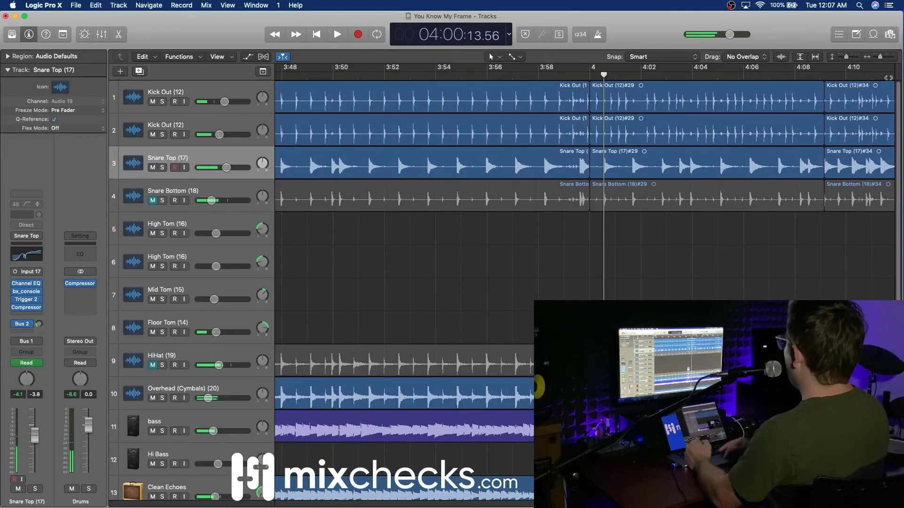
Try to trim the start of the first Kick Out track's region at 4:00 to cut its opening hit.
{"action": "left_click_drag", "start_coordinate": [882, 57], "coordinate": [891, 63]}
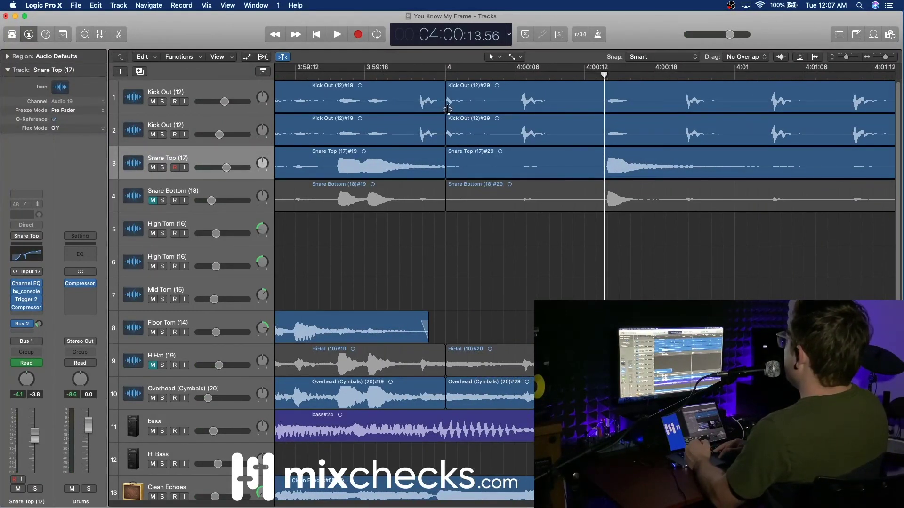
{"action": "left_click_drag", "start_coordinate": [451, 113], "coordinate": [469, 111]}
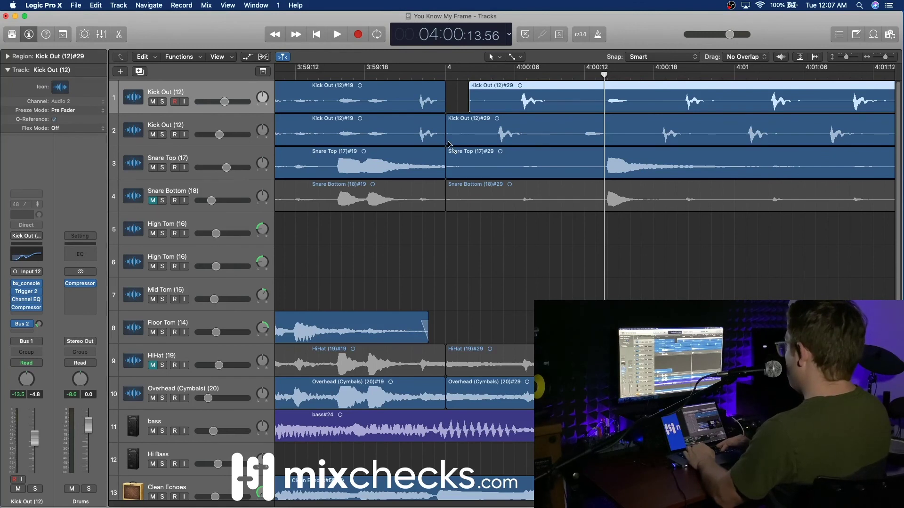
{"action": "key", "text": "super+z"}
Split both Kick Out regions and the two snare regions at 04:00:03.35 and delete the short opening piece on the first Kick Out track.
{"action": "left_click", "coordinate": [486, 74]}
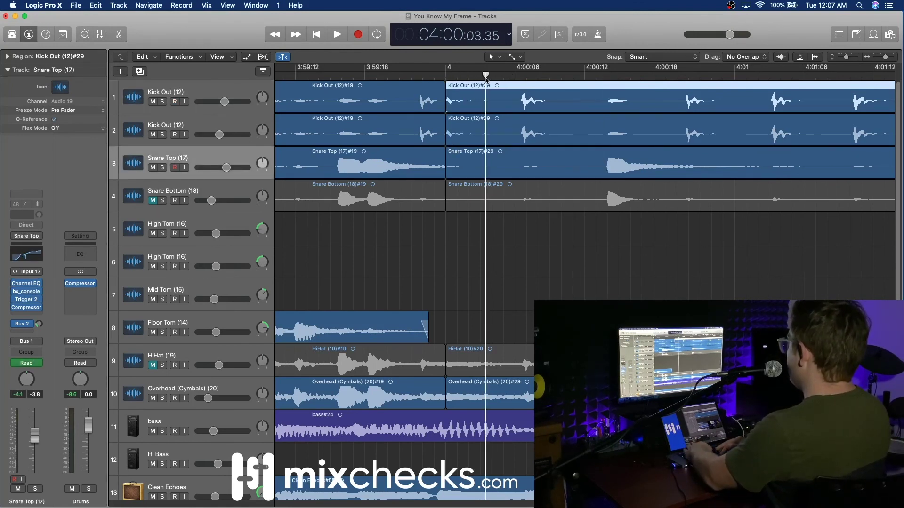
{"action": "left_click_drag", "start_coordinate": [525, 292], "coordinate": [524, 108]}
{"action": "key", "text": "super+t"}
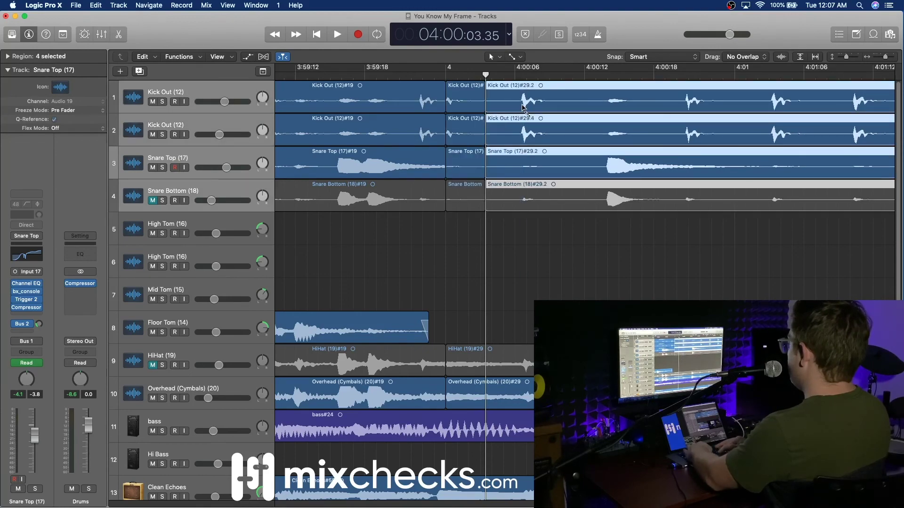
{"action": "left_click", "coordinate": [471, 97]}
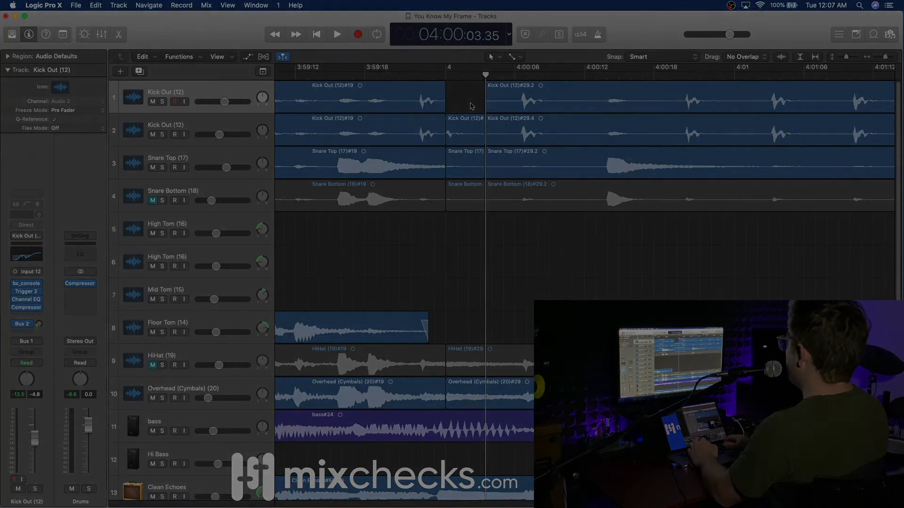